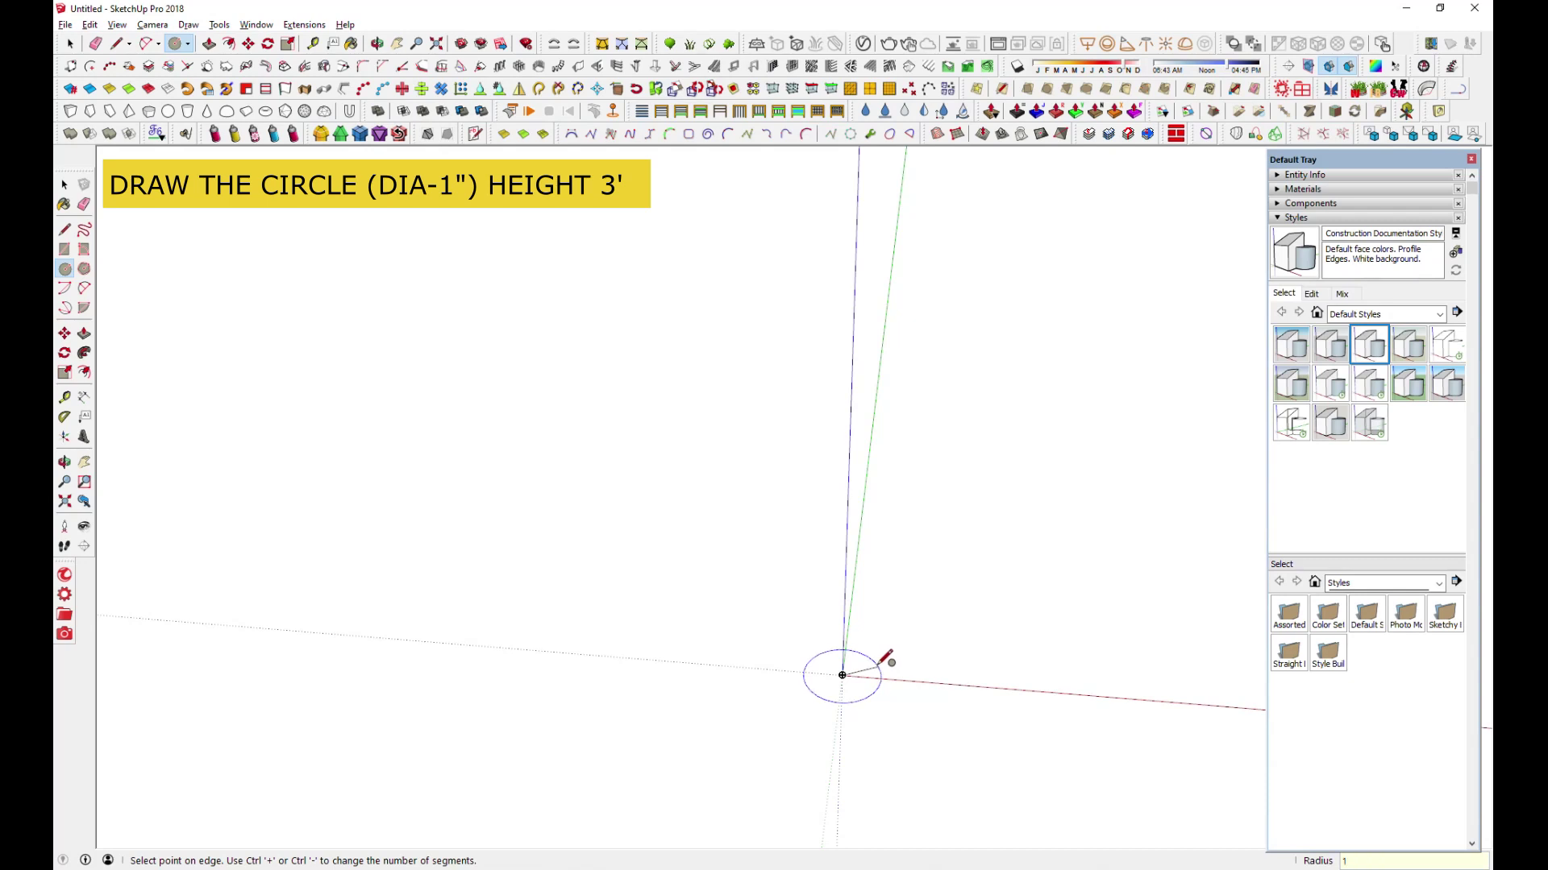
# Draw a circle with a 0.7" radius centred on the origin
pyautogui.press('Escape')
pyautogui.scroll(3, 849, 677)
pyautogui.click(836, 672)
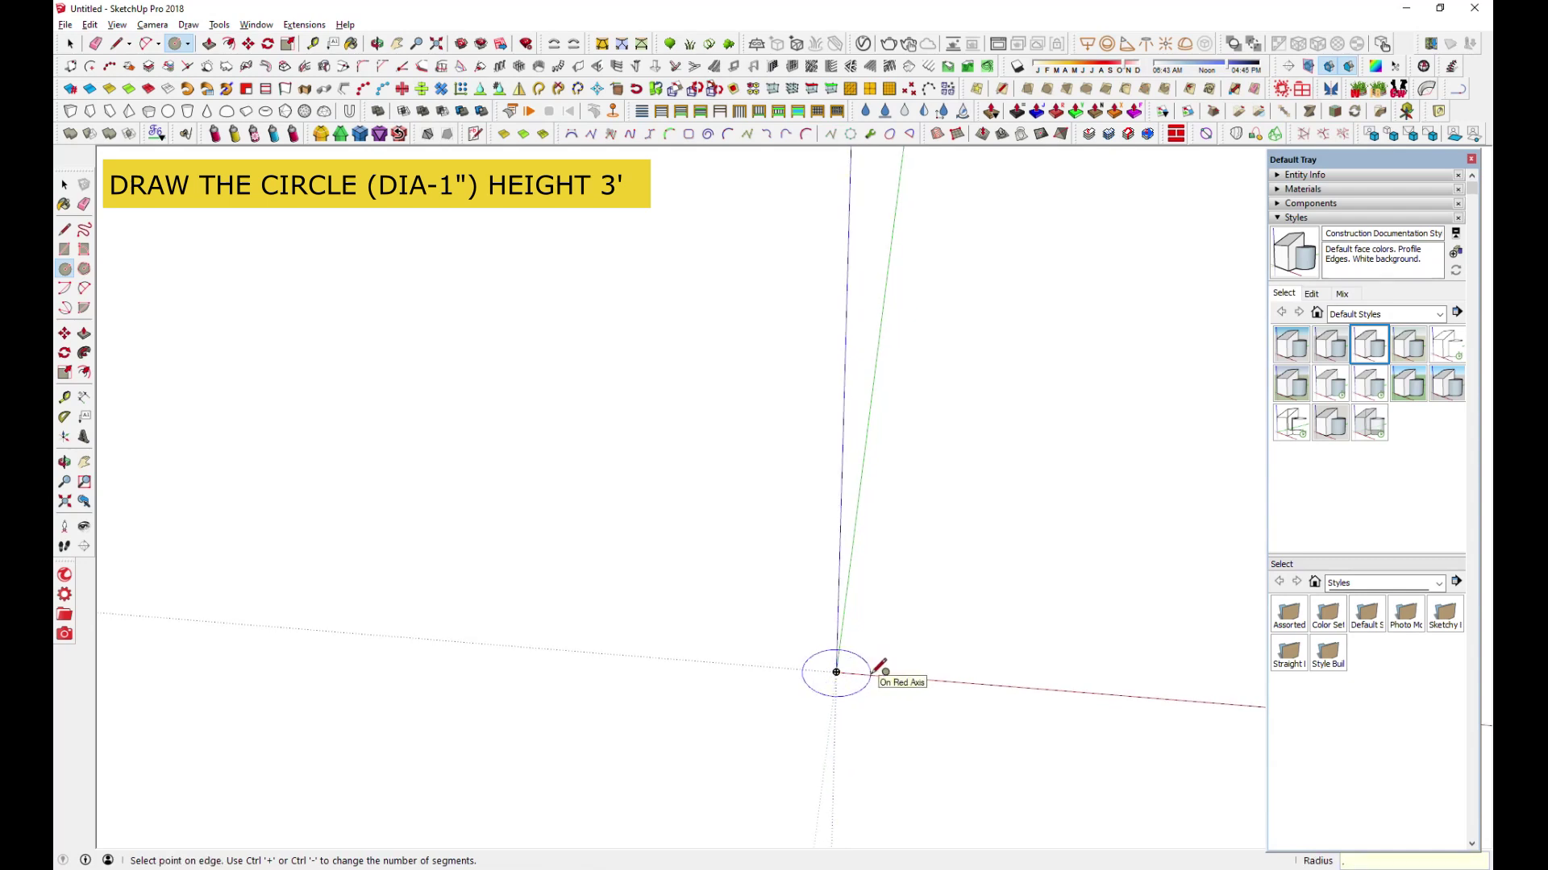
pyautogui.write('.7')
pyautogui.press('Return')
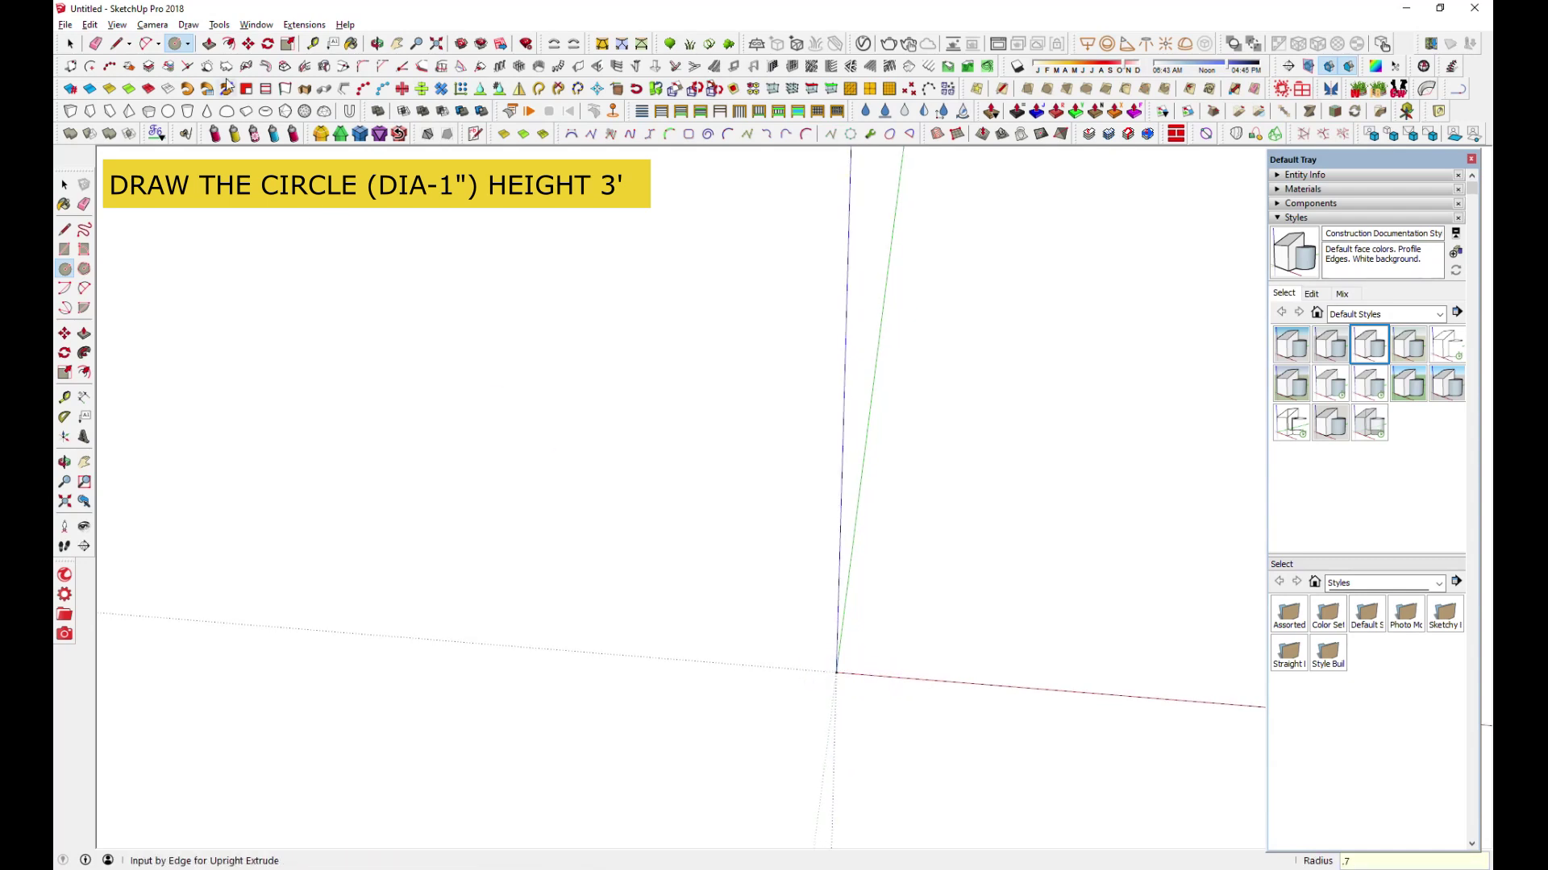
# Extrude the circle 3' upward into a cylinder and select its top circle
pyautogui.click(436, 45)
pyautogui.scroll(-8, 603, 564)
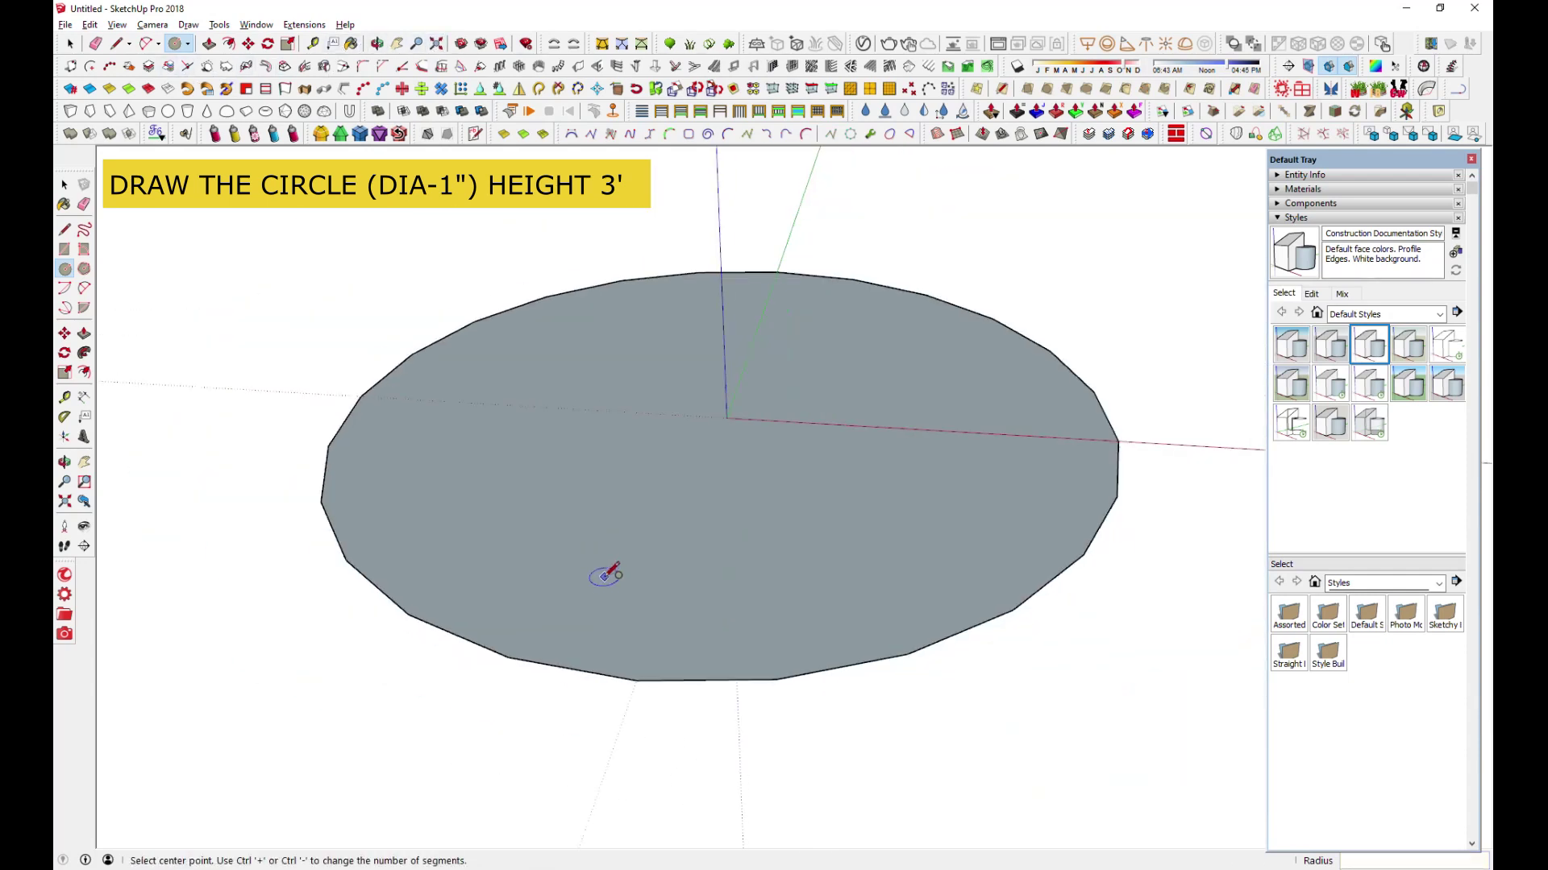
pyautogui.press('p')
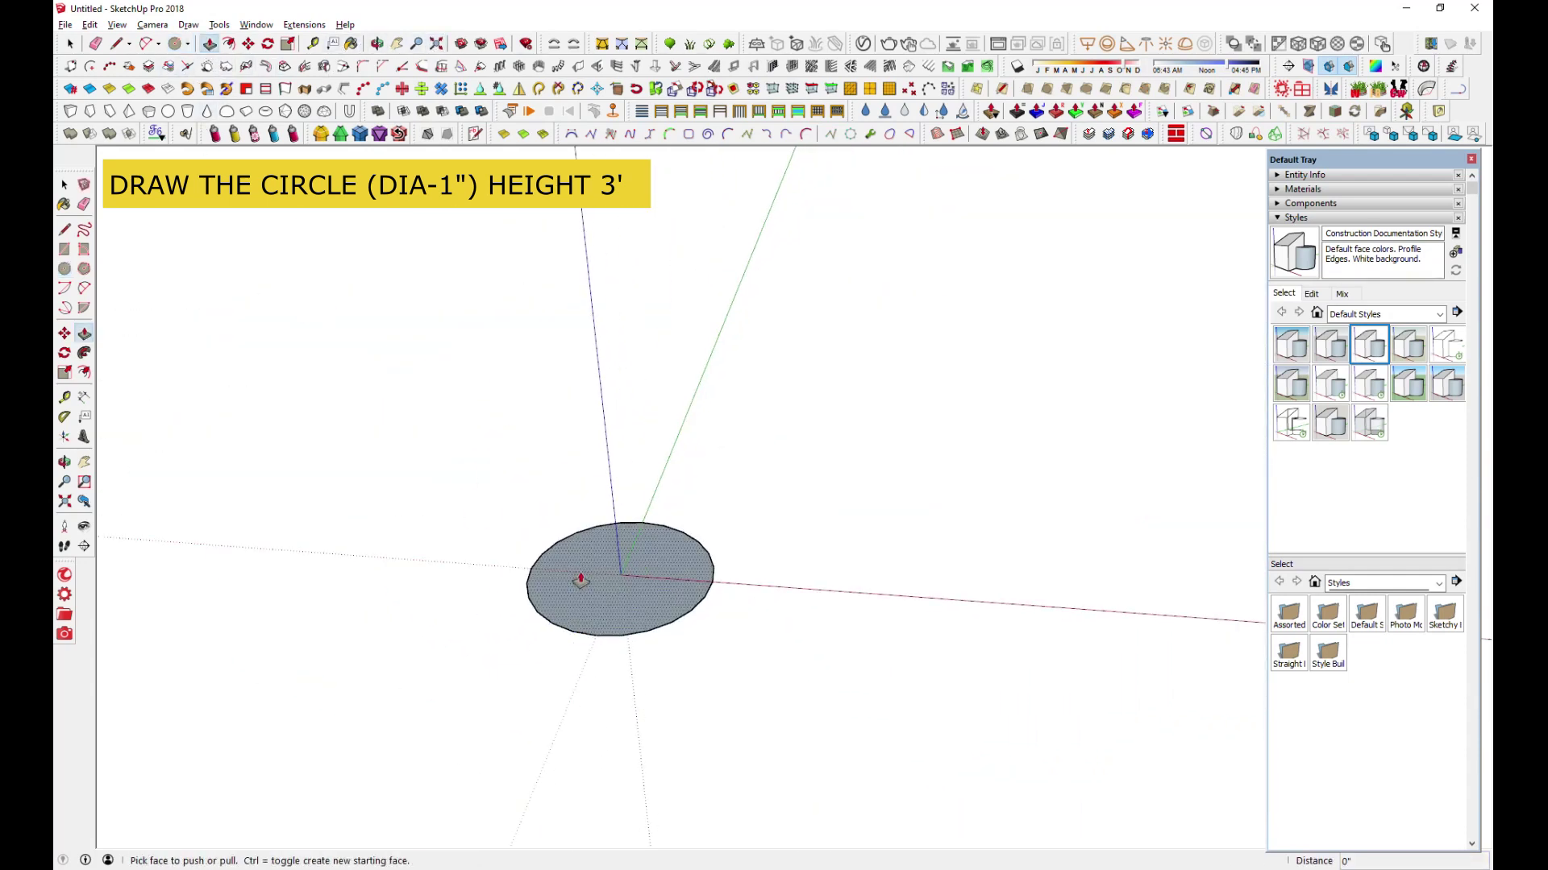
pyautogui.click(580, 570)
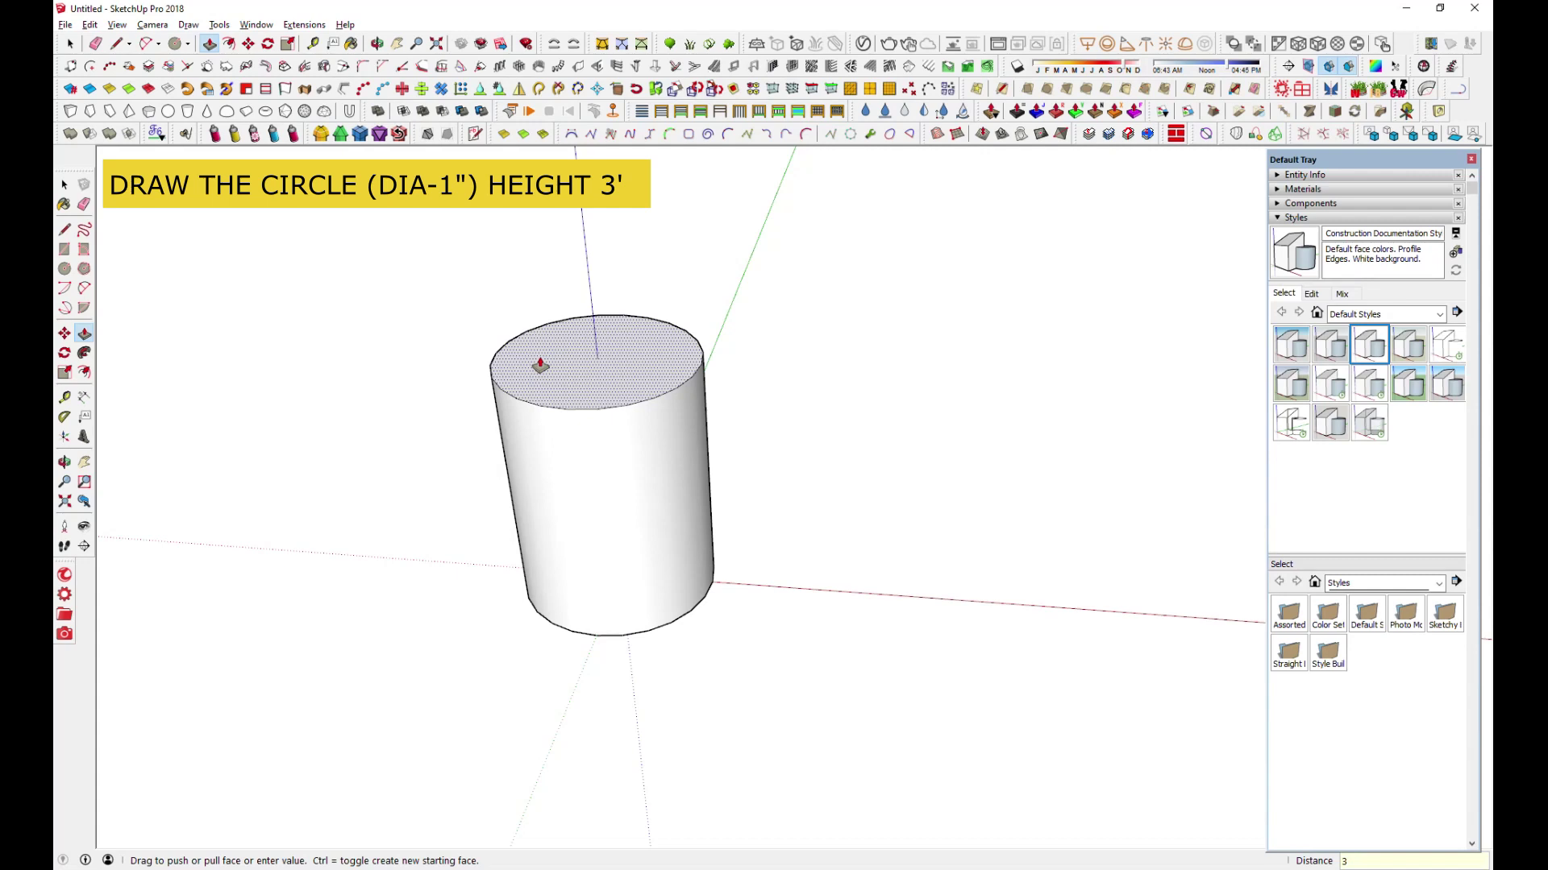
pyautogui.write("3'")
pyautogui.press('Return')
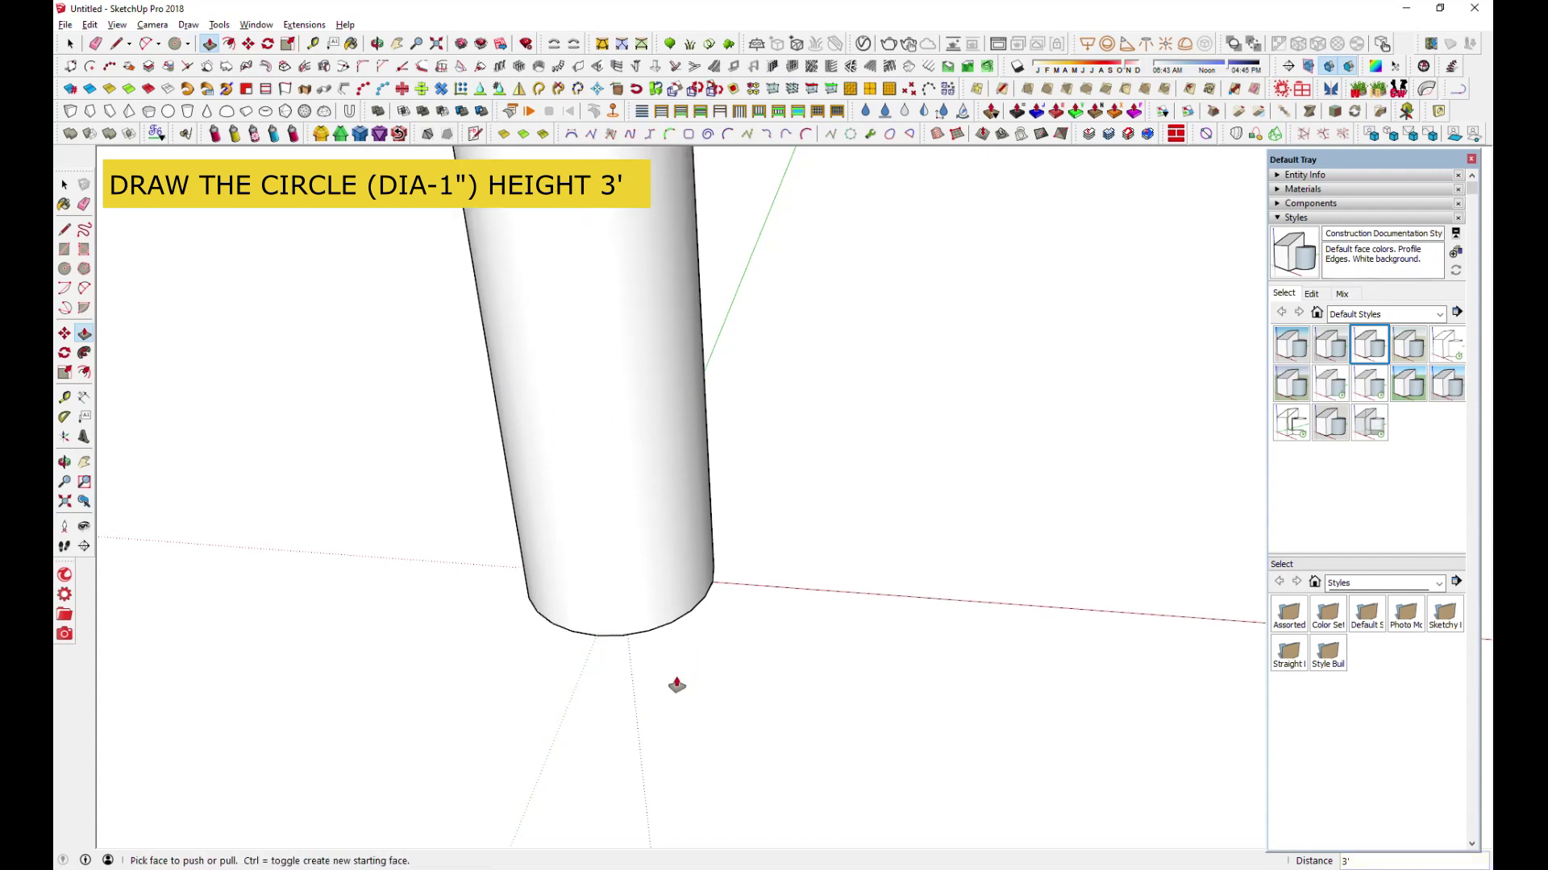
pyautogui.moveTo(676, 685); pyautogui.dragTo(632, 528, button='middle')
pyautogui.scroll(-6, 524, 473)
pyautogui.press('space')
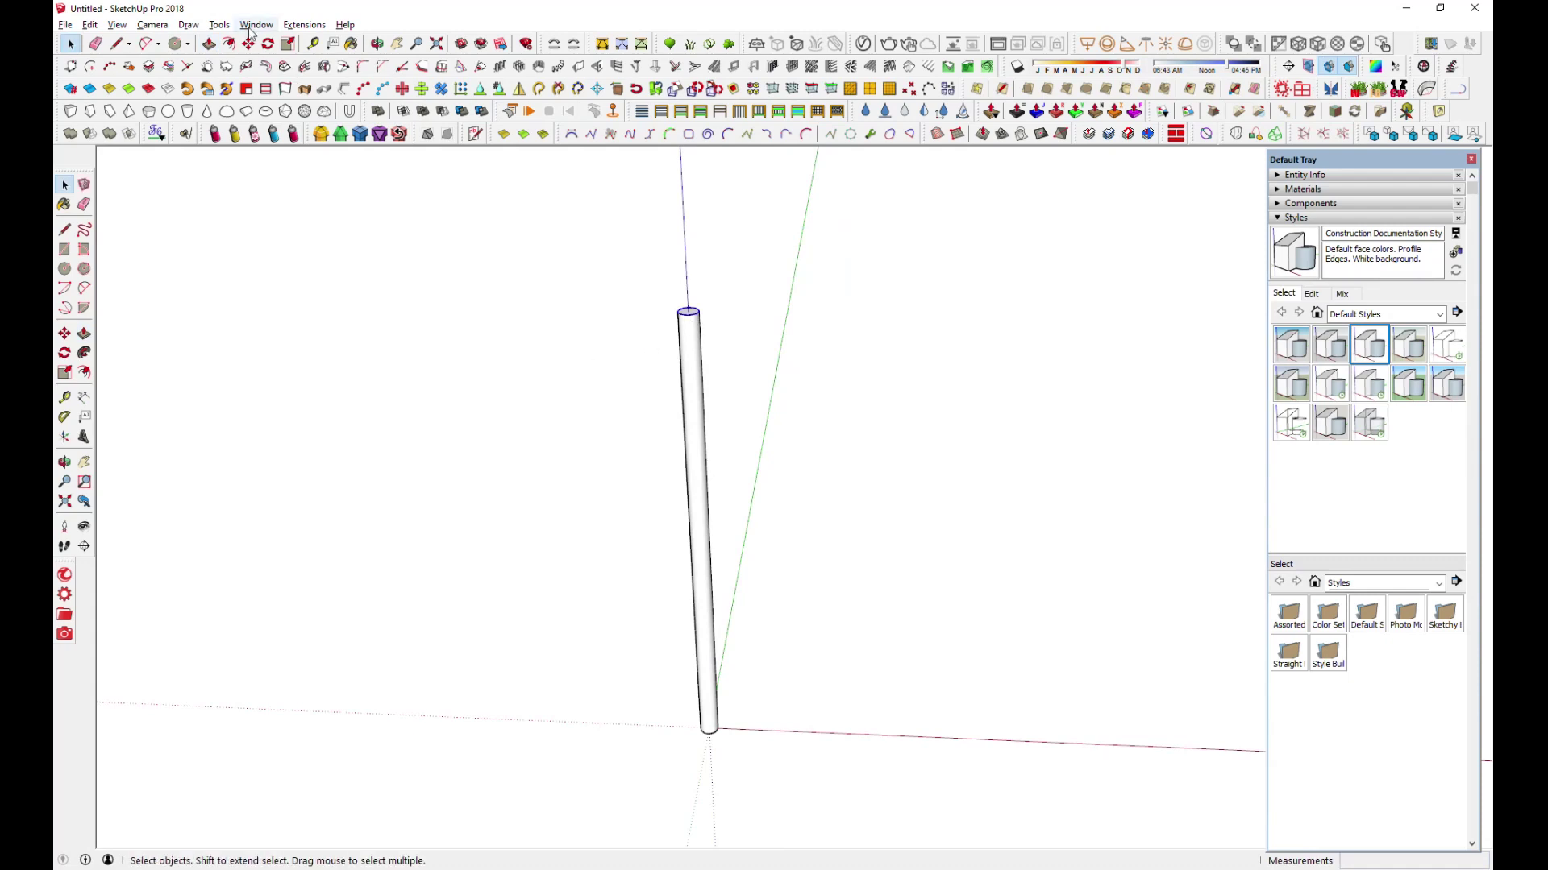
pyautogui.click(117, 24)
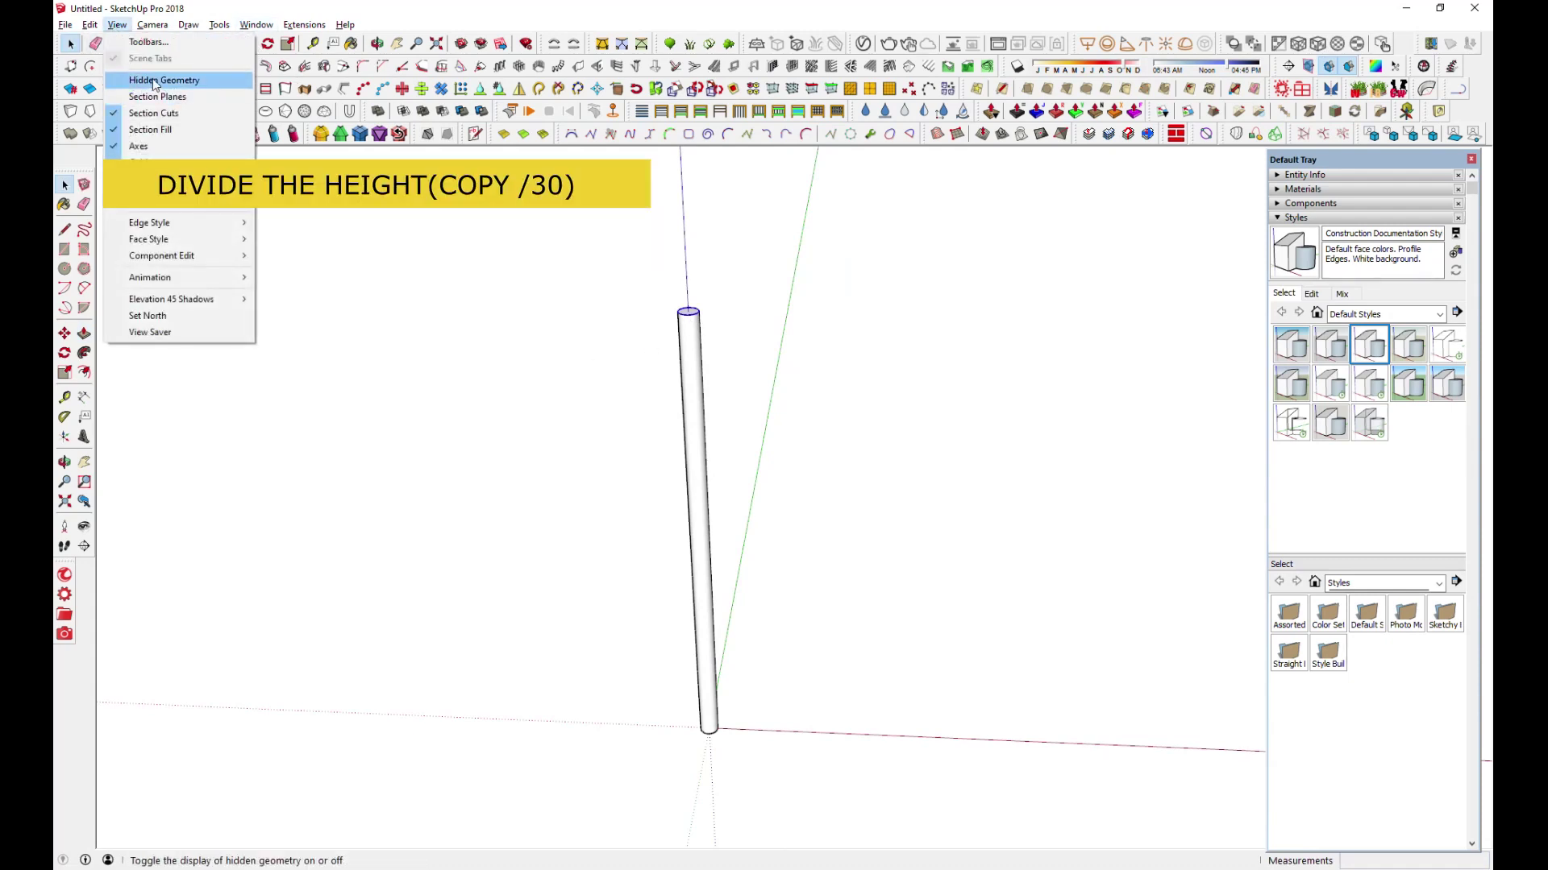
pyautogui.click(156, 82)
pyautogui.click(117, 24)
pyautogui.click(134, 81)
# Copy the top circle down to the cylinder's base and divide the distance into 30 equal copies
pyautogui.press('m')
pyautogui.scroll(2, 689, 325)
pyautogui.press('ctrl')
pyautogui.click(688, 321)
pyautogui.scroll(-2, 701, 266)
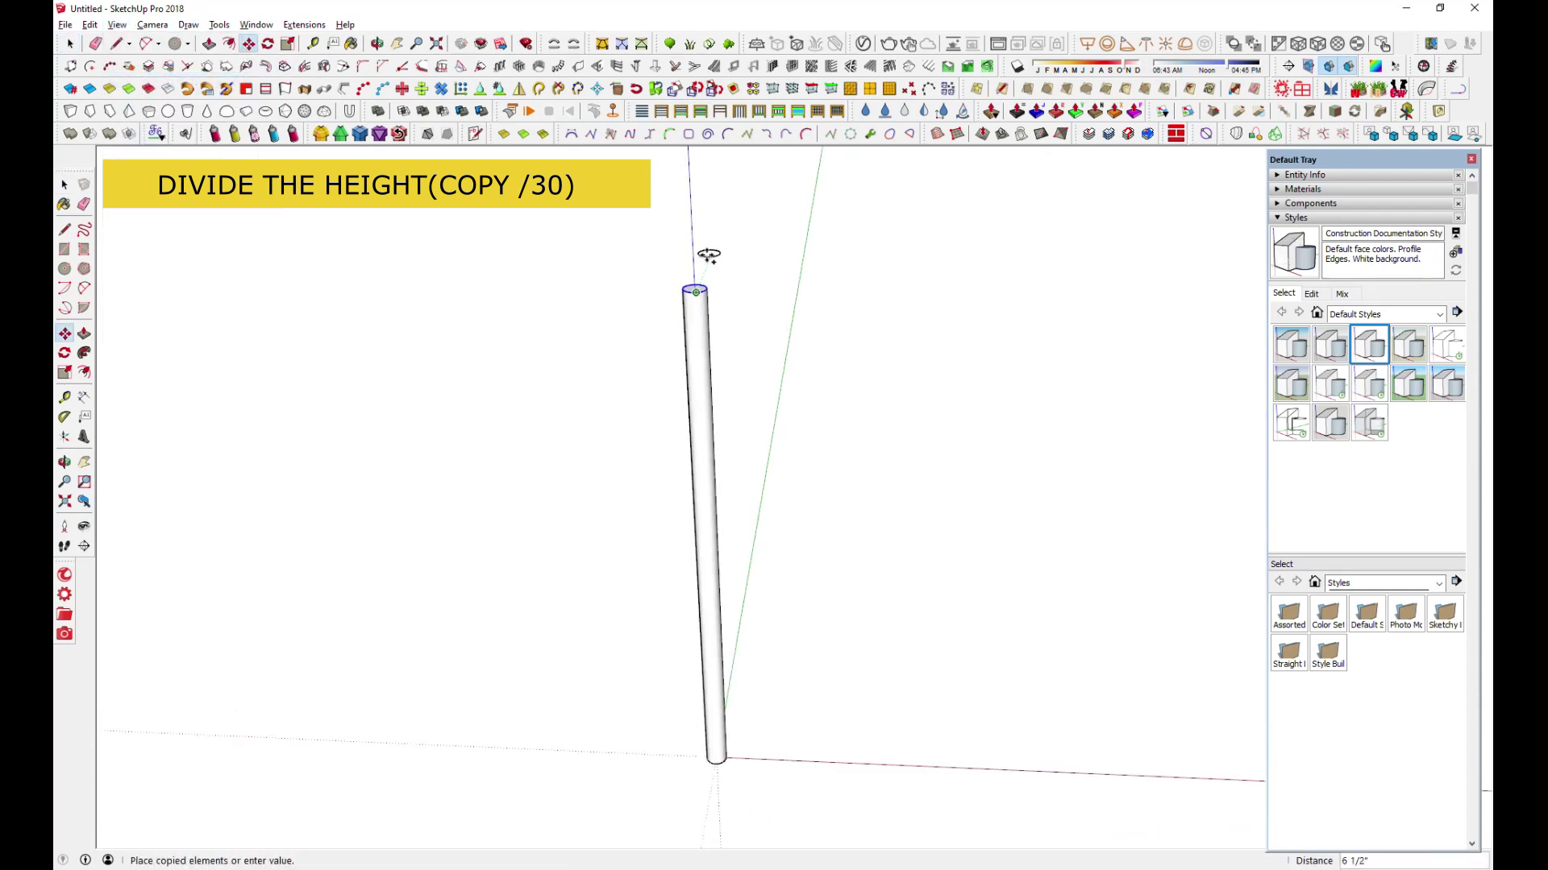
pyautogui.scroll(2, 726, 569)
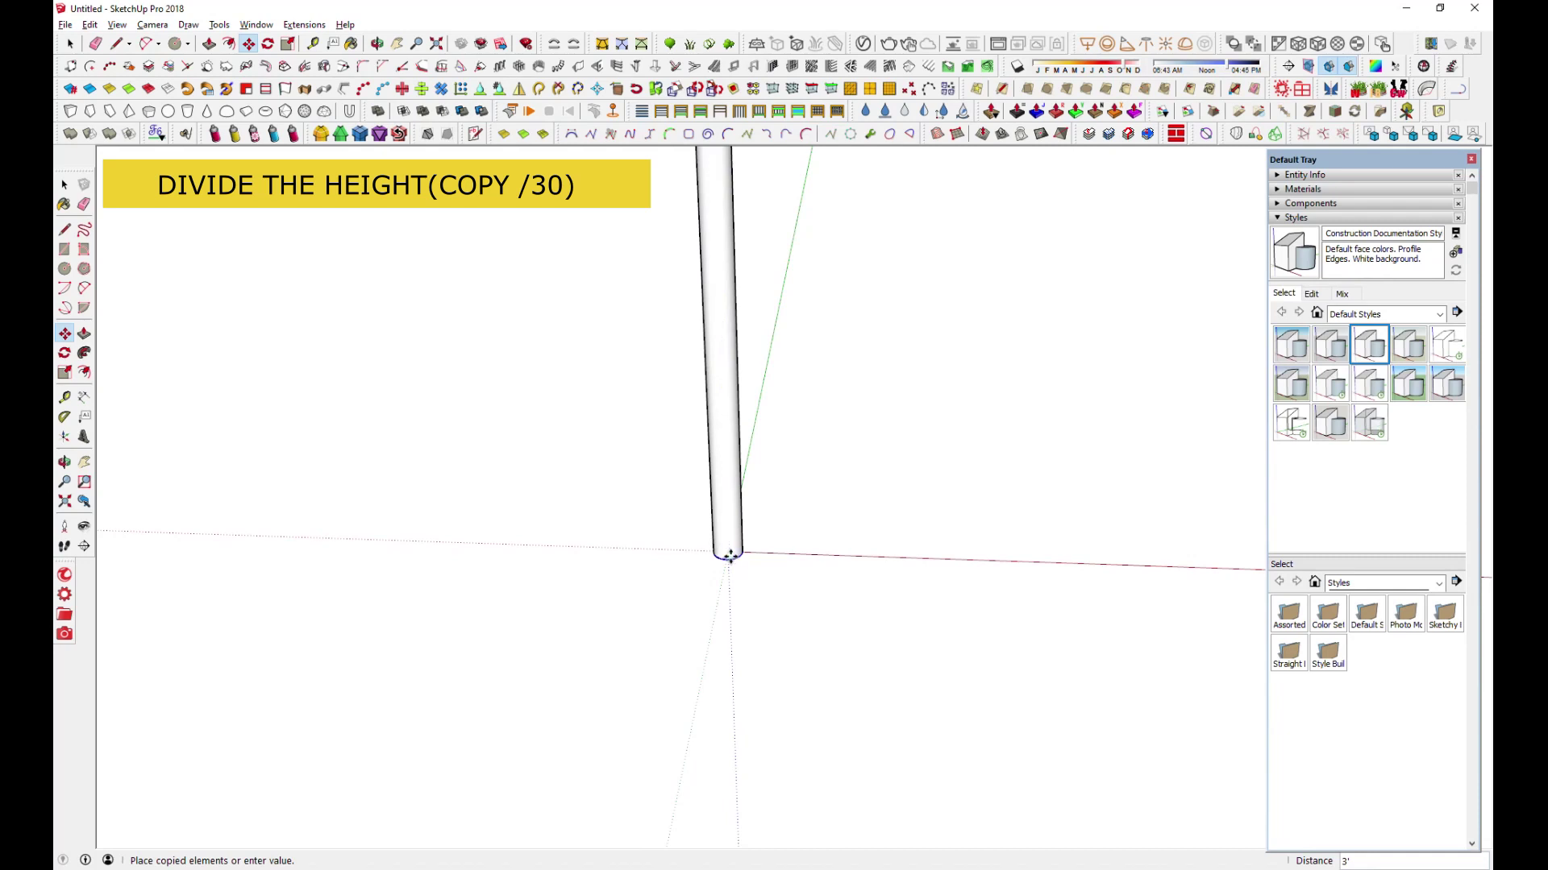
pyautogui.click(728, 556)
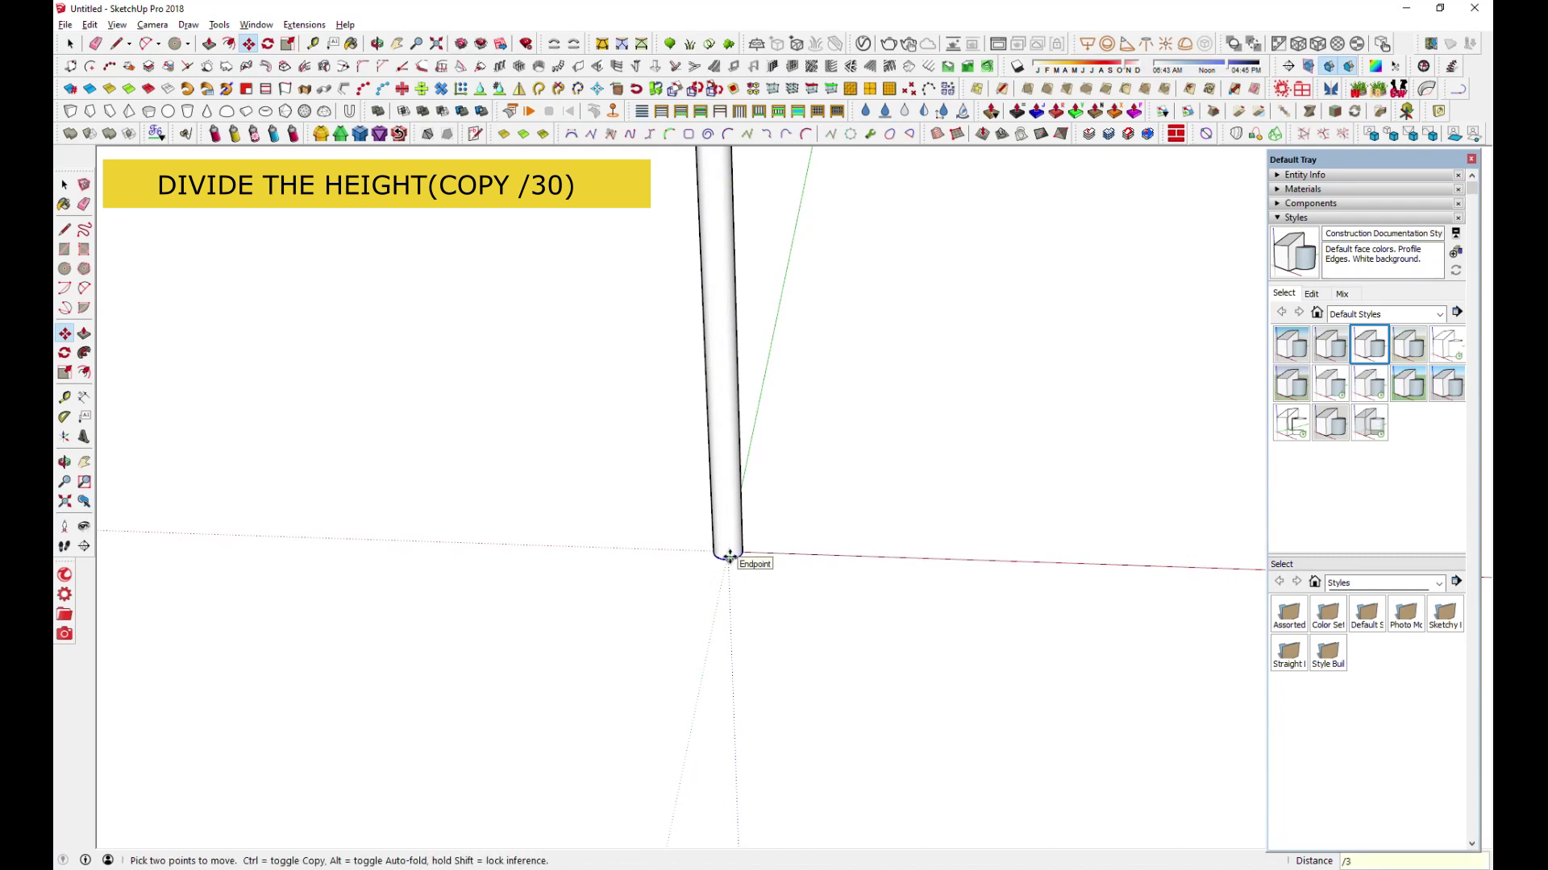
pyautogui.press('Return')
# Select the whole divided cylinder and make it a group
pyautogui.scroll(-2, 668, 645)
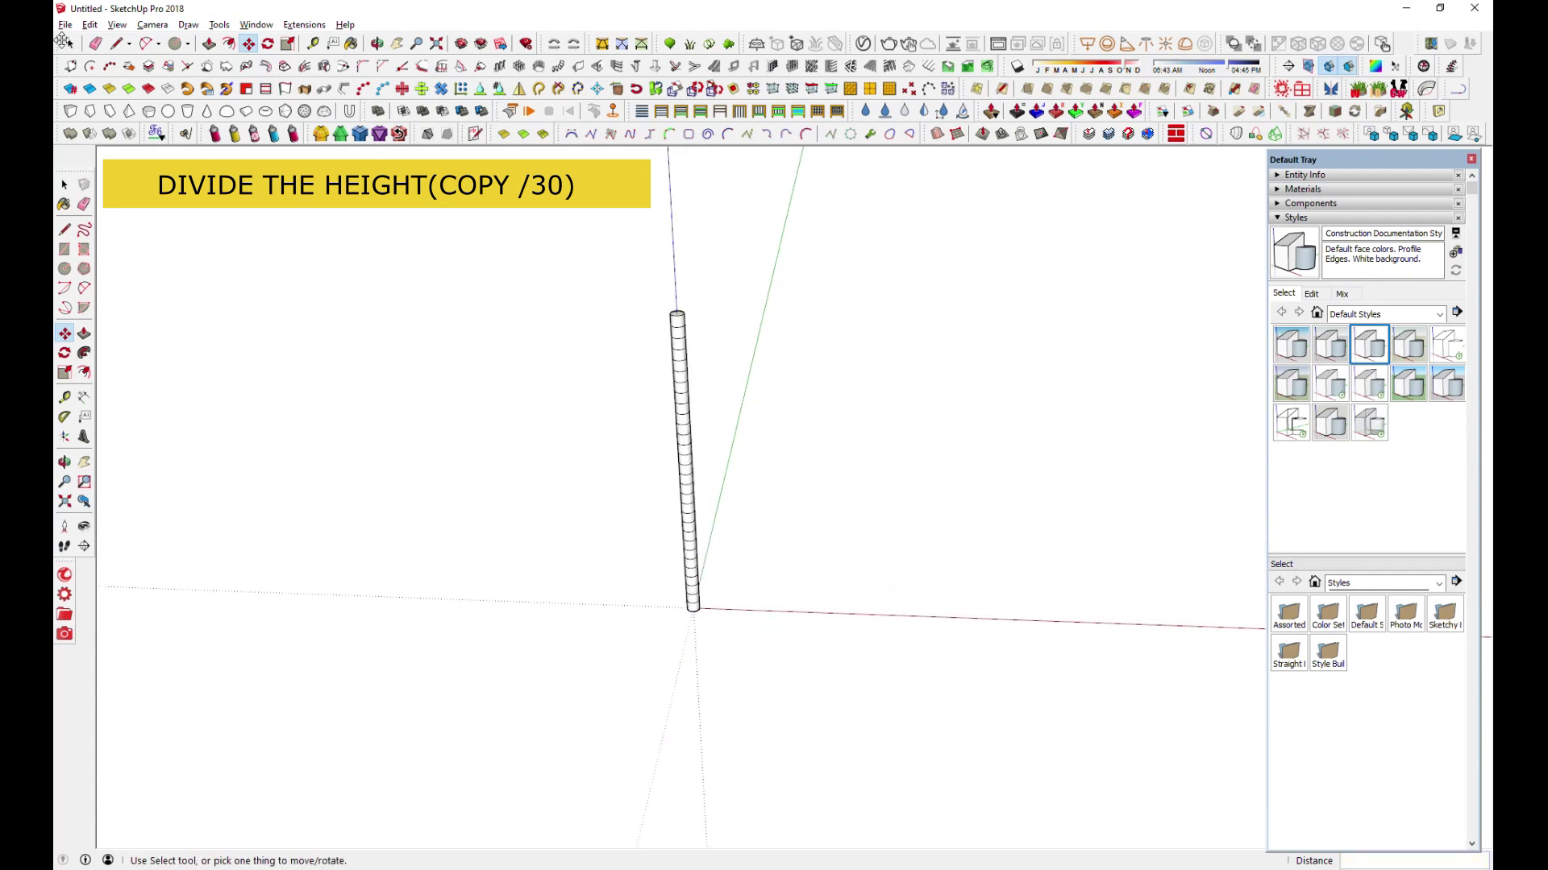
pyautogui.click(69, 45)
pyautogui.moveTo(608, 284); pyautogui.dragTo(761, 624)
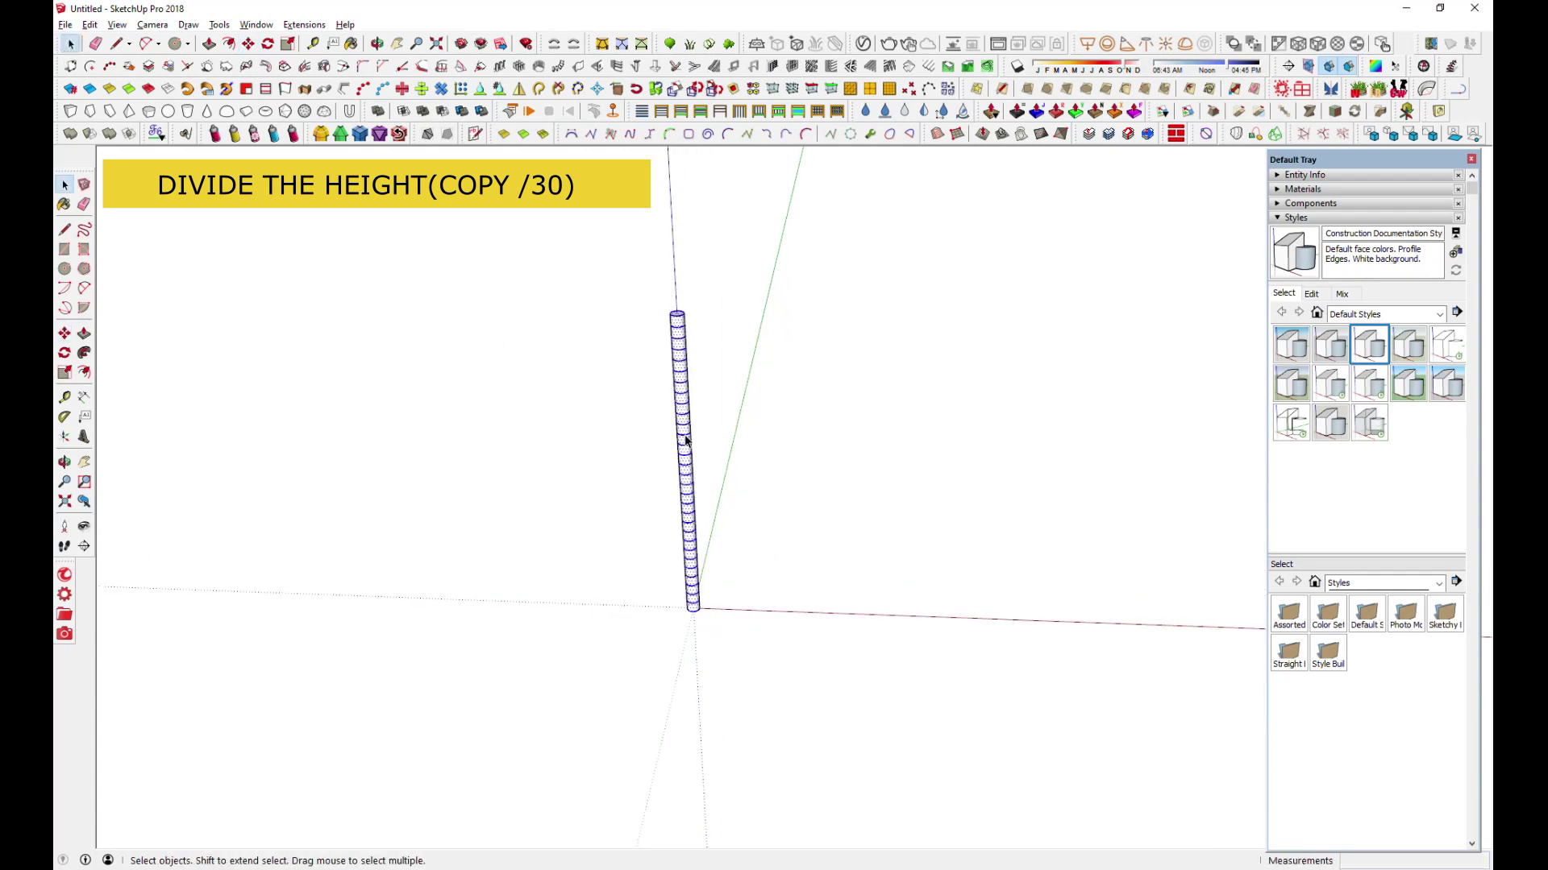
pyautogui.rightClick(684, 438)
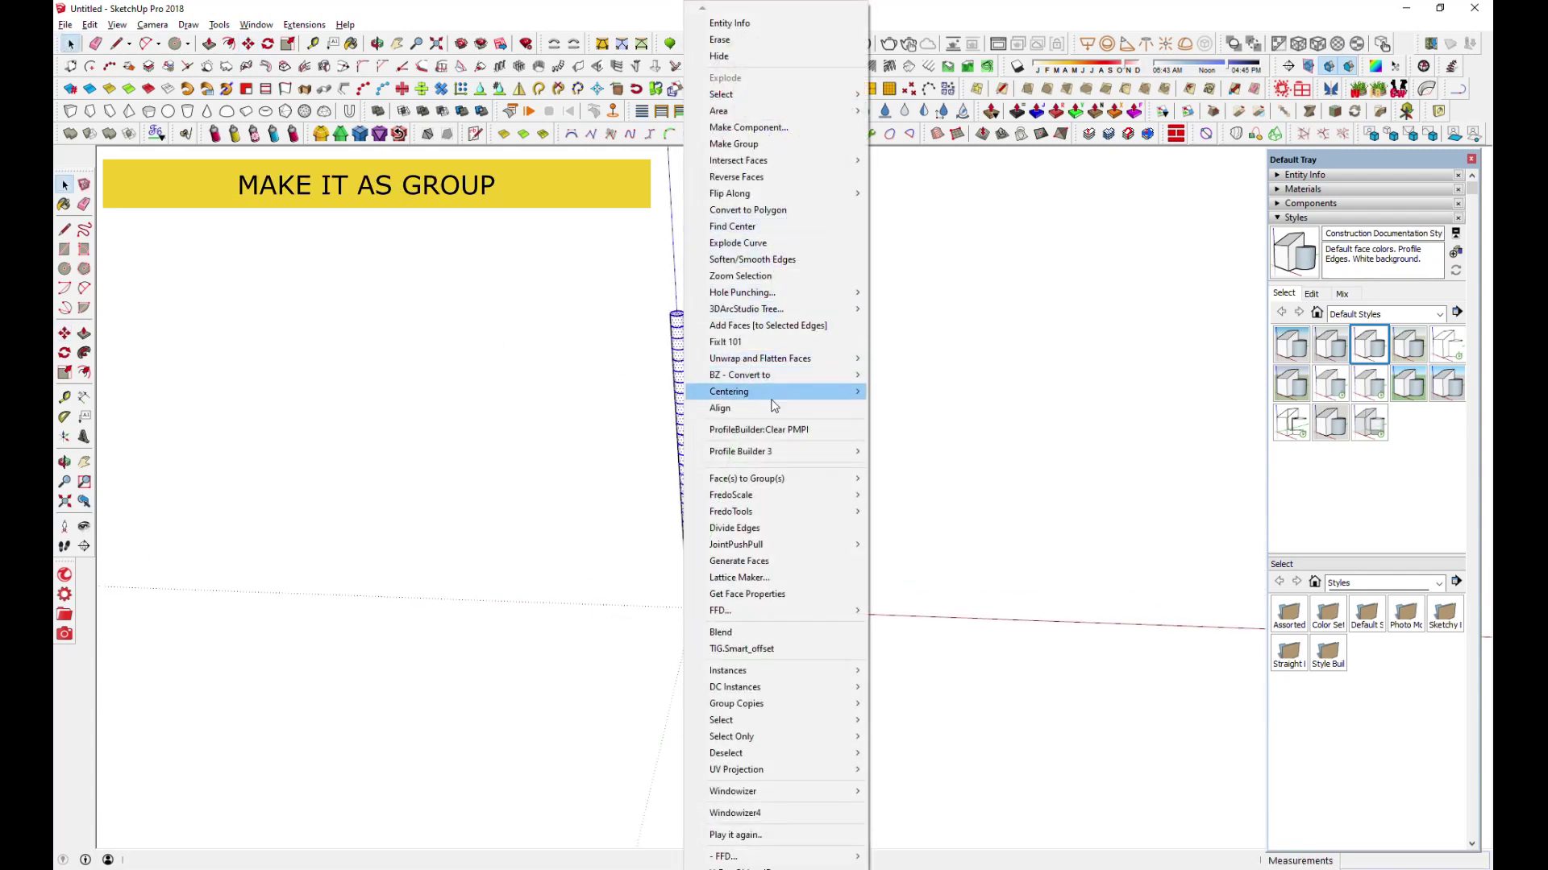
pyautogui.click(735, 144)
# Apply an NxN FFD cage to the cylinder group with width 4, depth 4, height 20 and subdivide set to false
pyautogui.scroll(2, 653, 500)
pyautogui.moveTo(653, 500); pyautogui.dragTo(704, 314, button='middle')
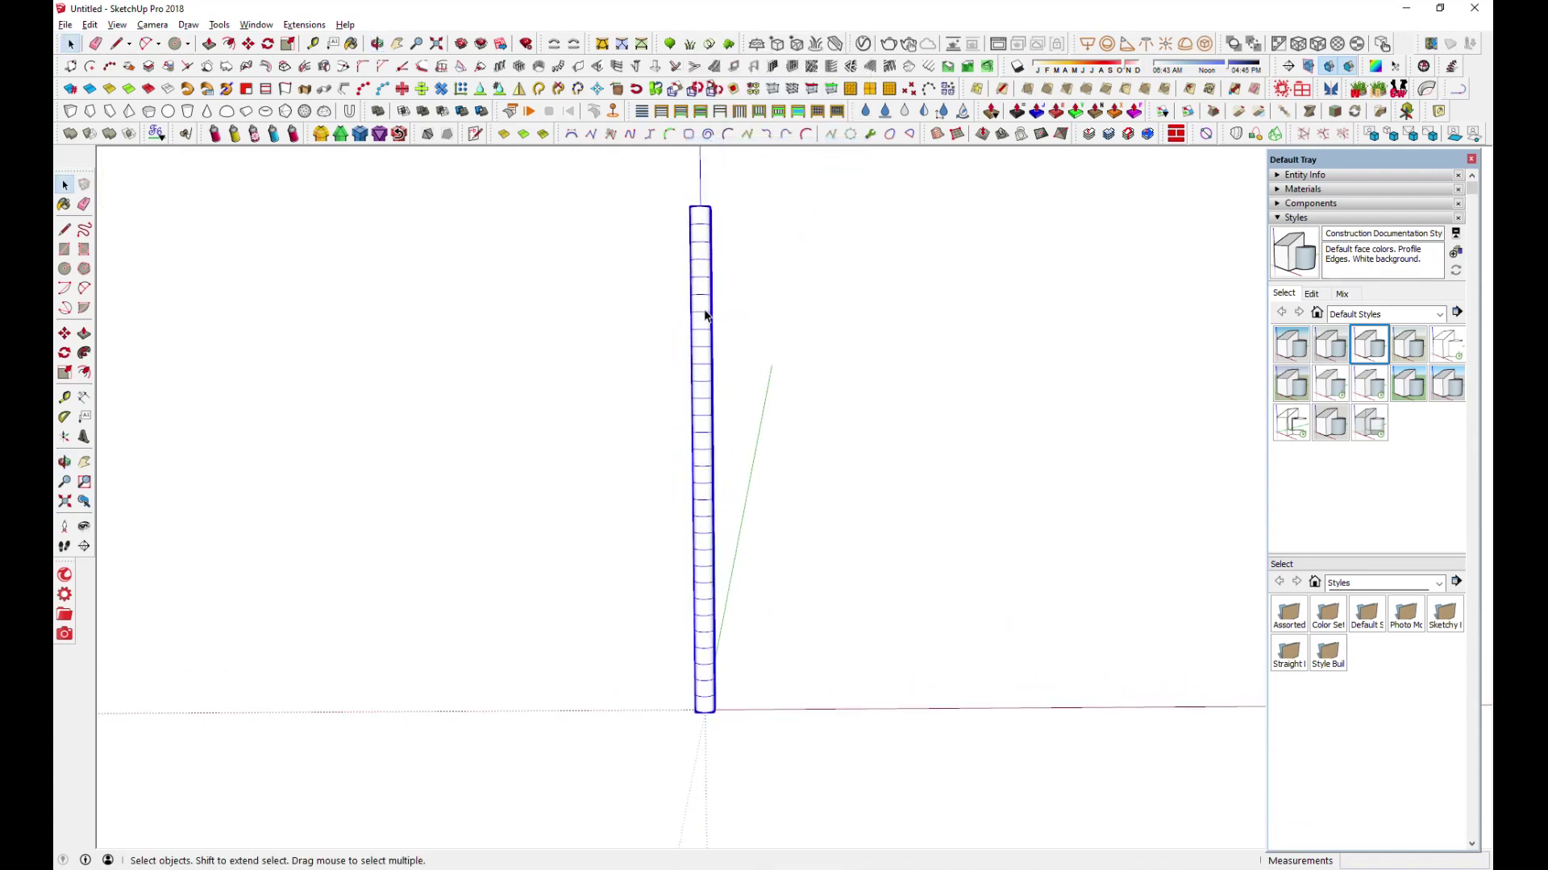
pyautogui.rightClick(704, 316)
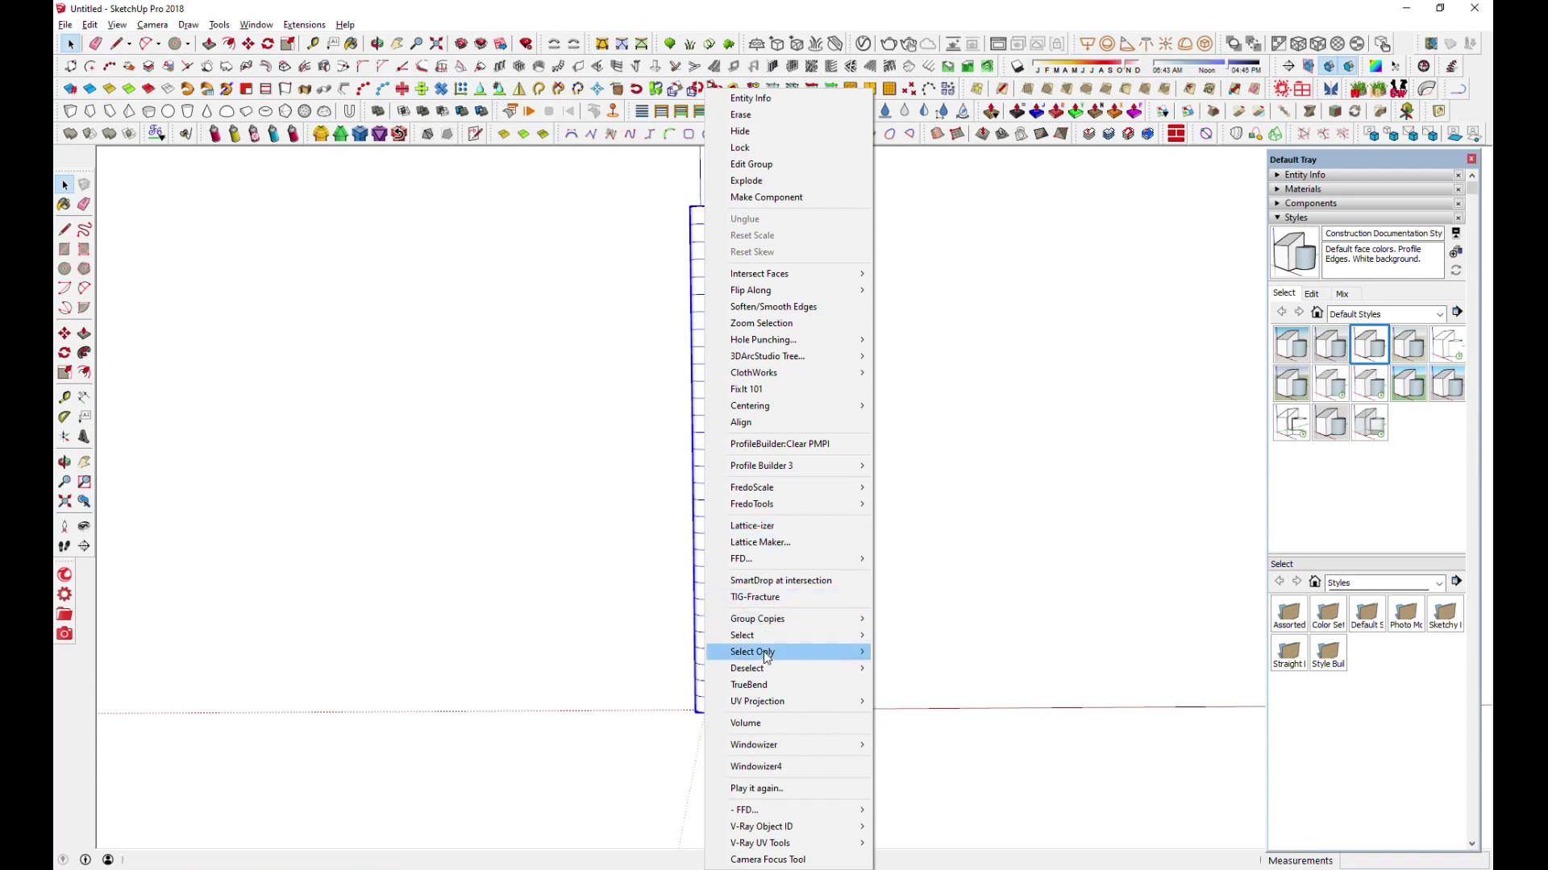
pyautogui.moveTo(806, 558)
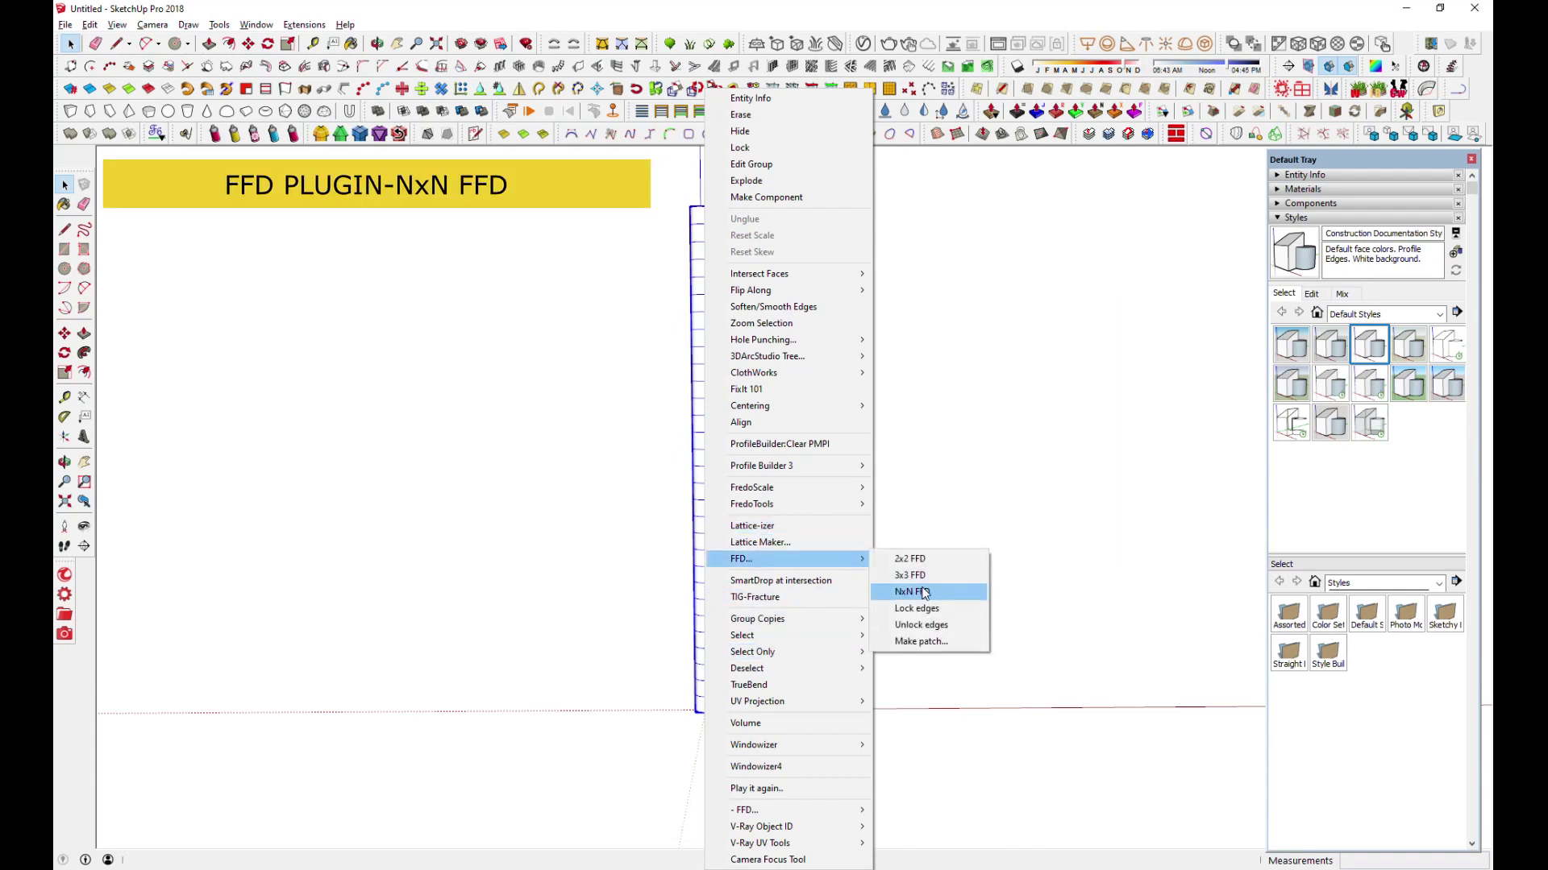
pyautogui.click(925, 593)
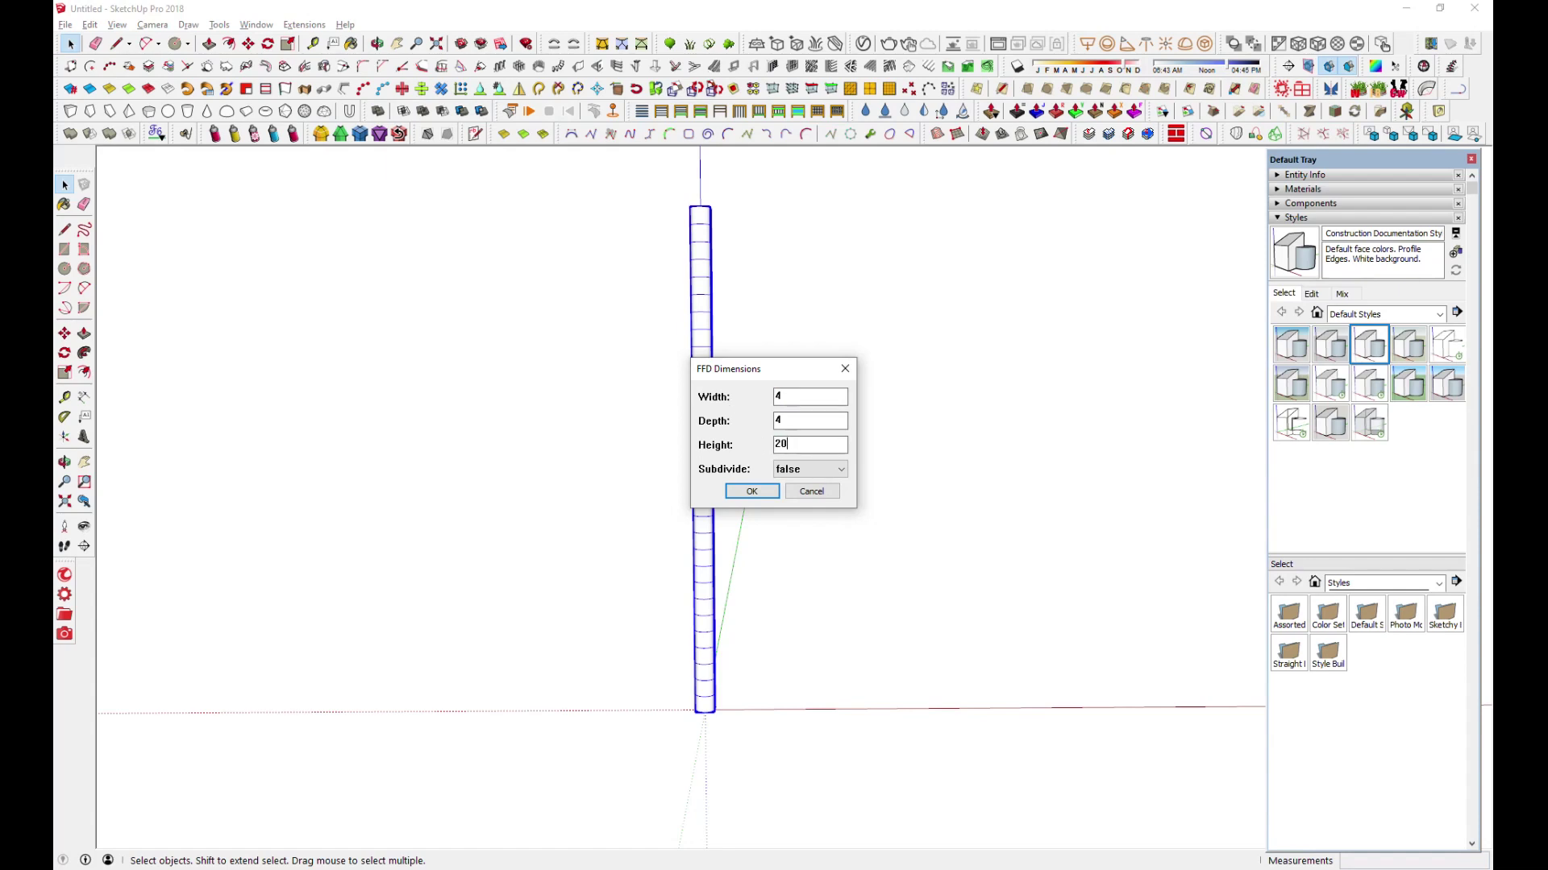
pyautogui.click(751, 491)
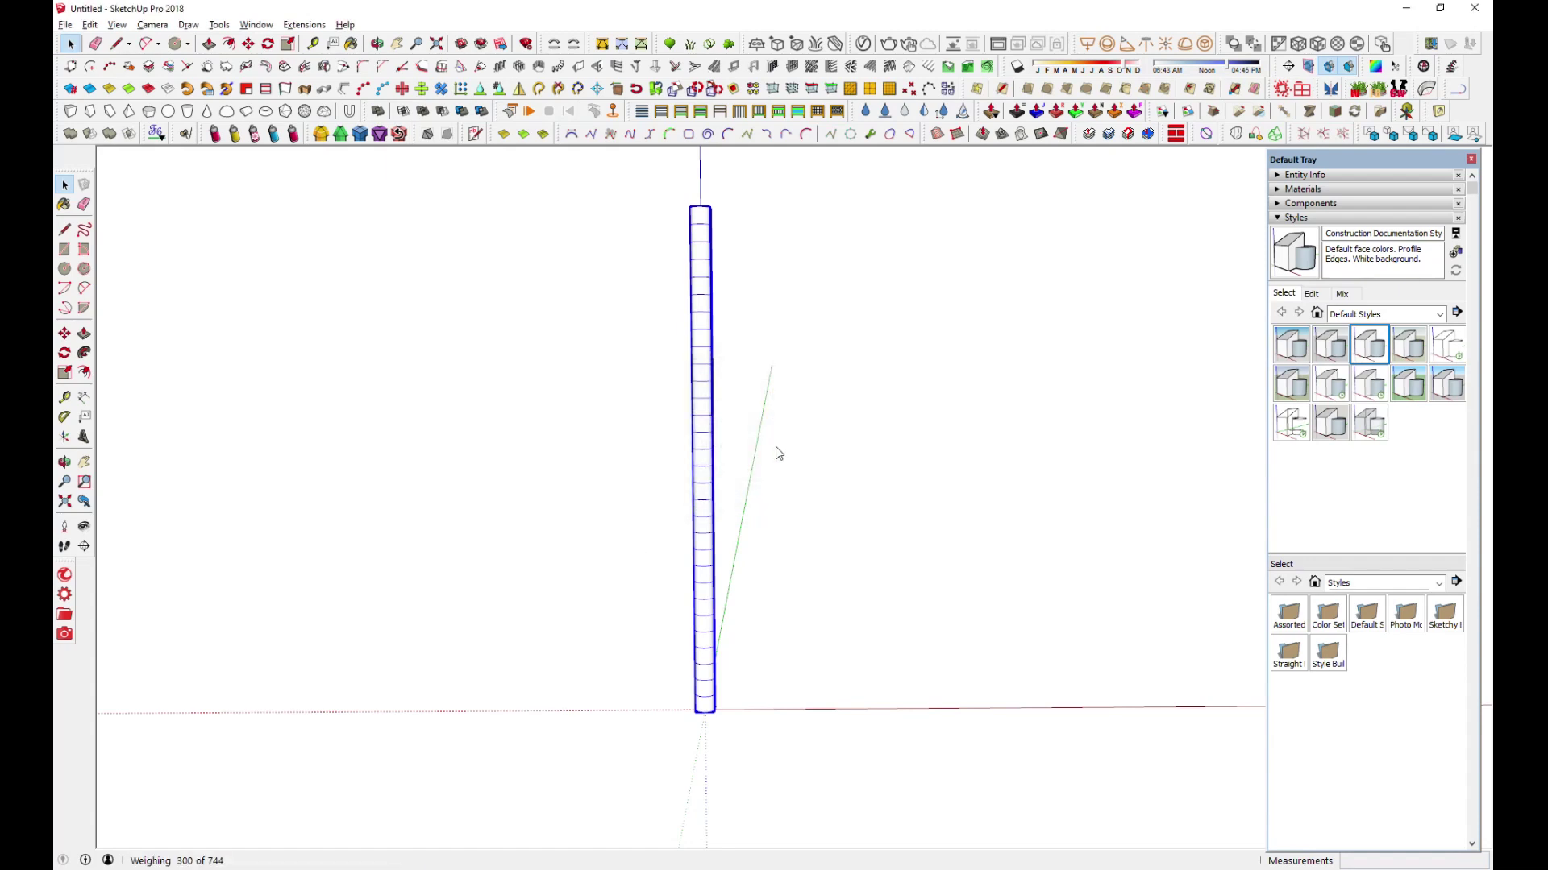
# Open the FFD control-point group and move four rows near mid-height sideways by about 11/16"
pyautogui.moveTo(777, 444); pyautogui.dragTo(712, 434, button='middle')
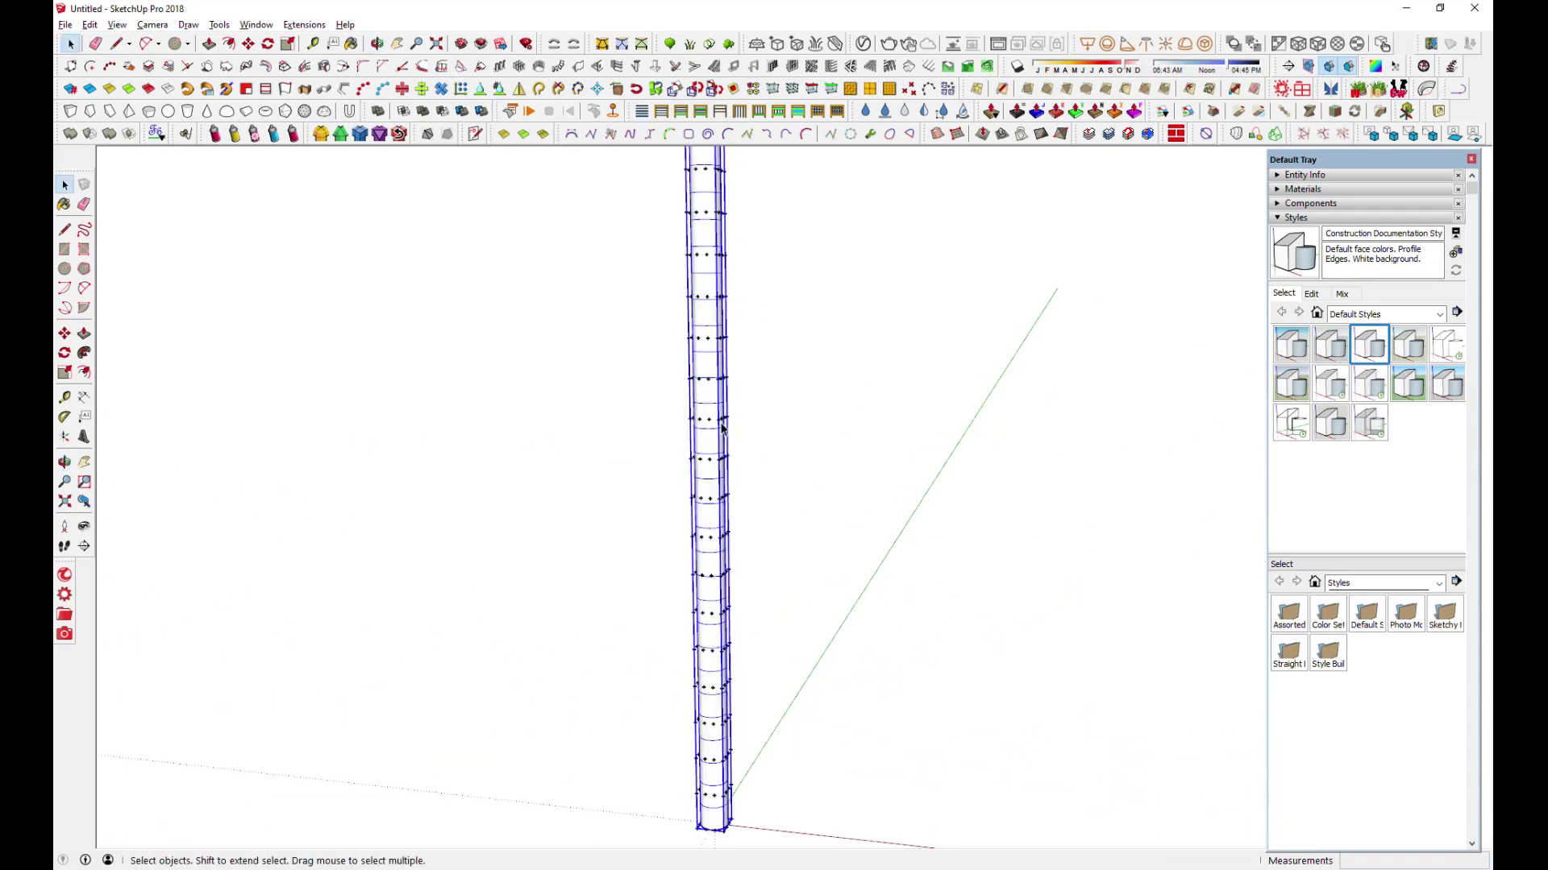
pyautogui.doubleClick(721, 428)
pyautogui.scroll(-2, 706, 454)
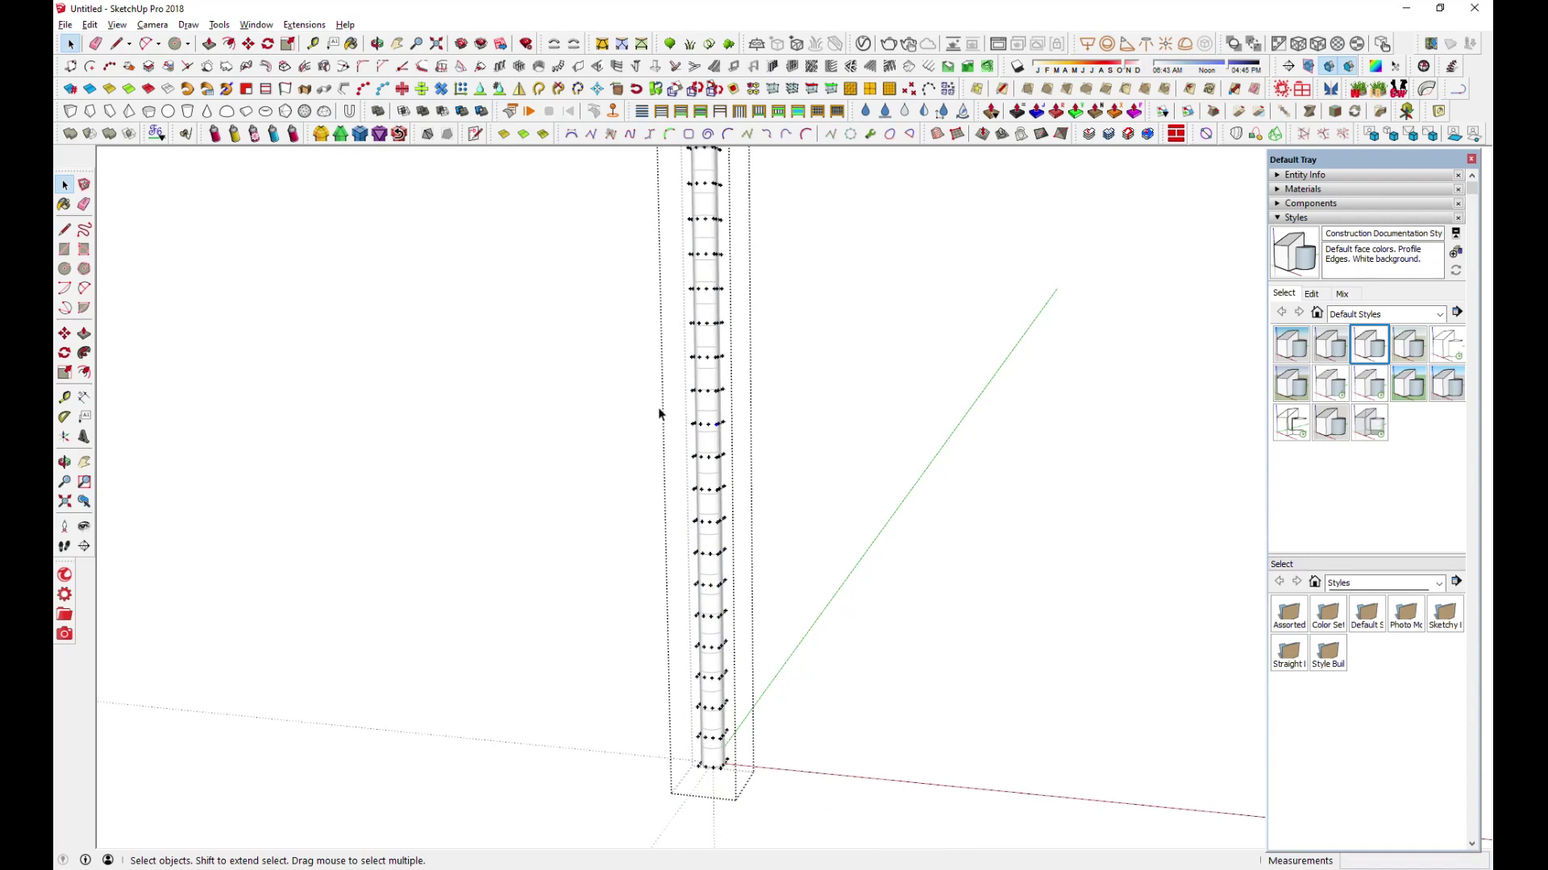
pyautogui.moveTo(746, 549); pyautogui.dragTo(748, 540)
pyautogui.moveTo(748, 540); pyautogui.dragTo(798, 564, button='middle')
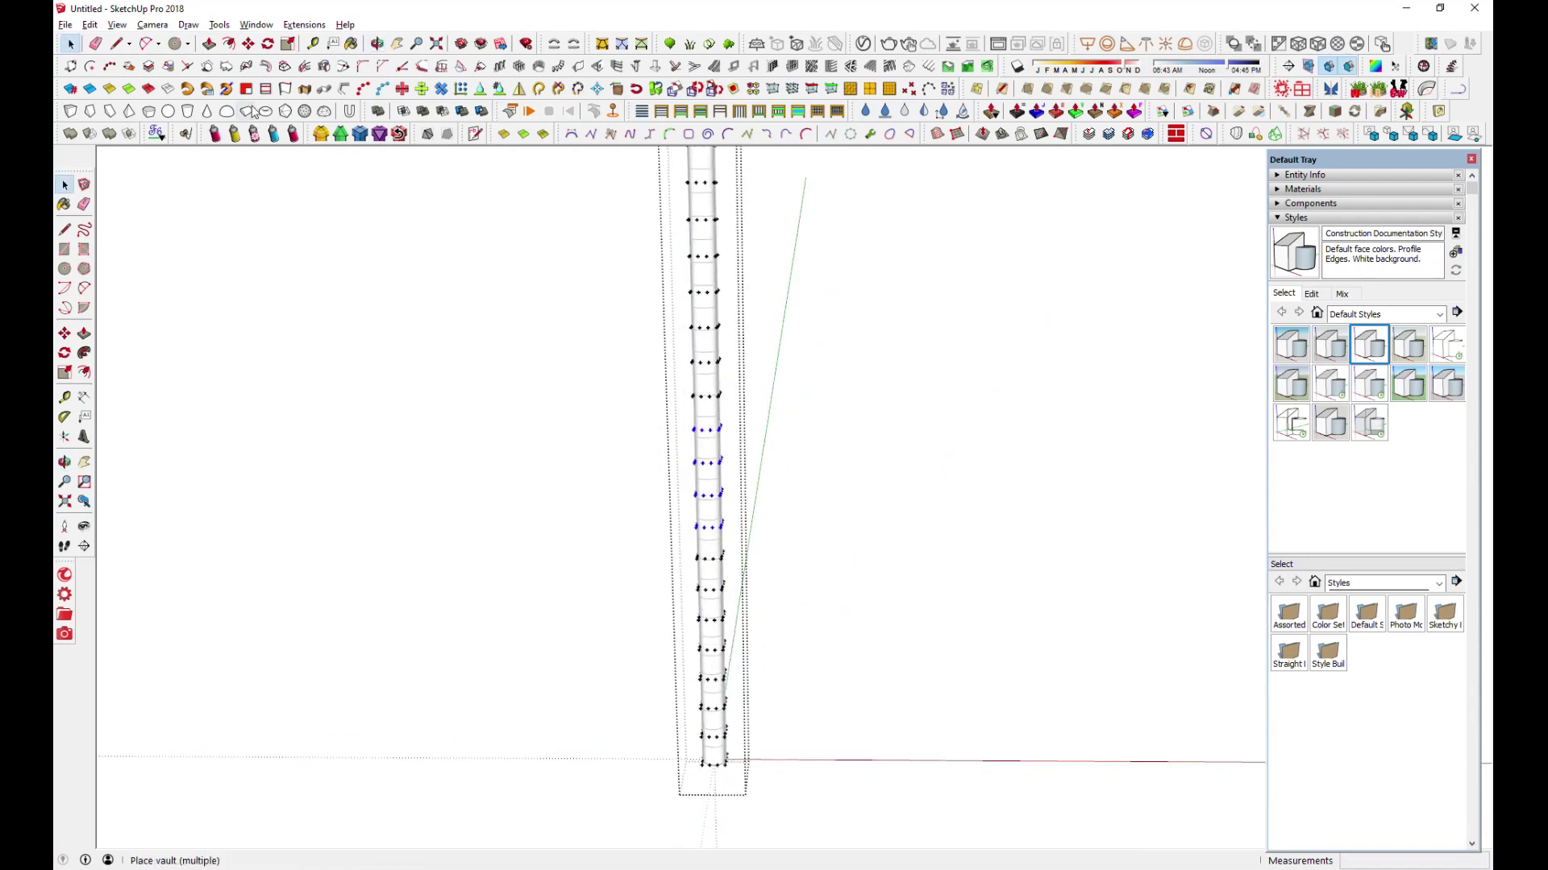
pyautogui.click(250, 48)
pyautogui.click(825, 784)
pyautogui.click(817, 784)
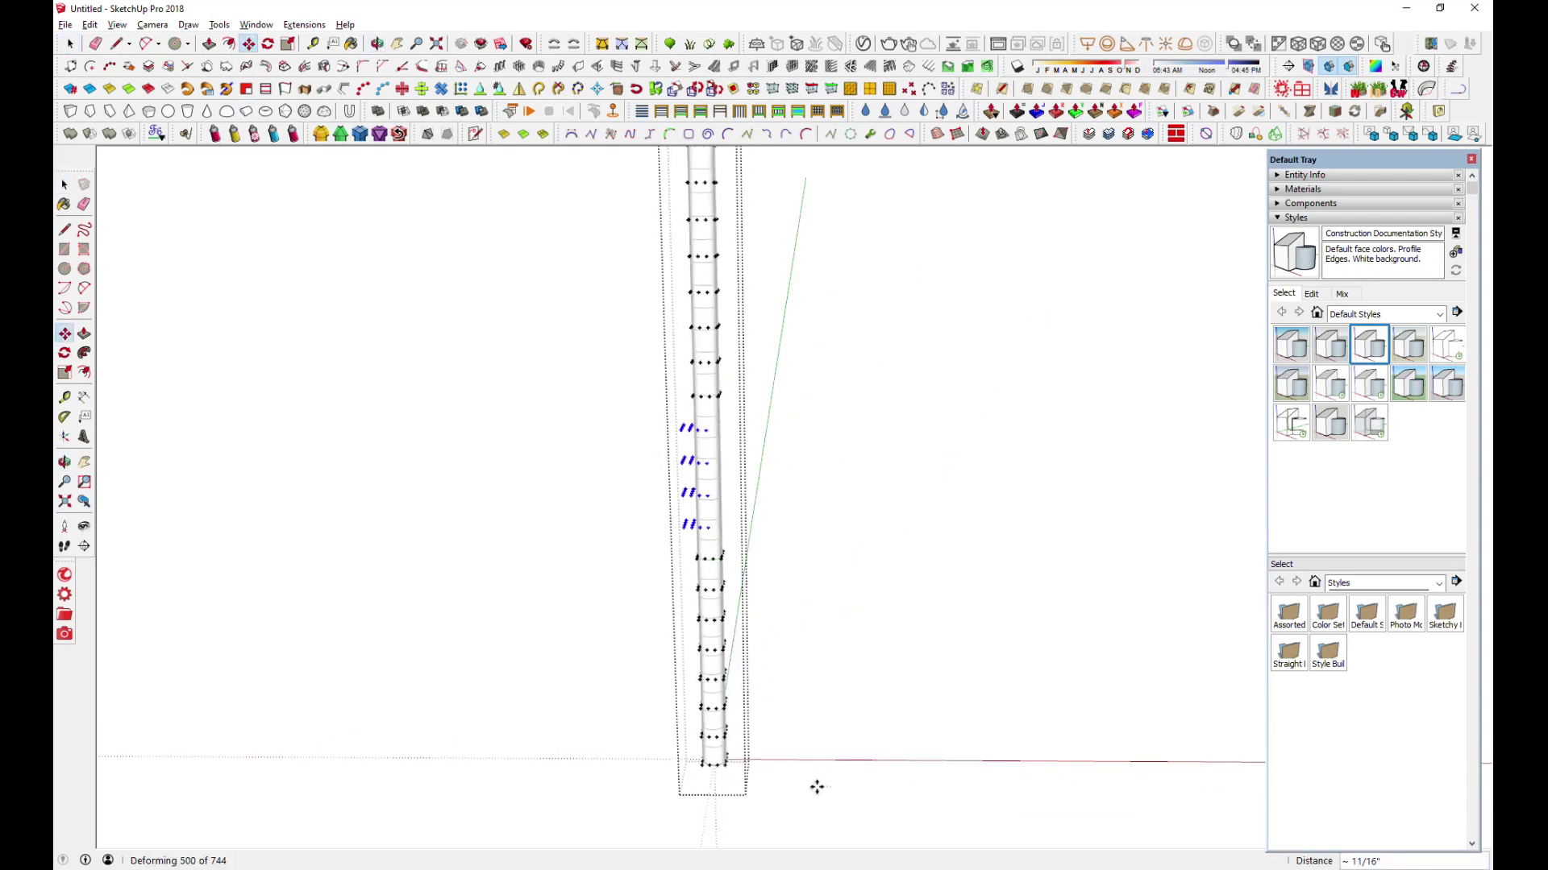
# Move the control points at the top of the column about 11/16" in the direction opposite to the first bend
pyautogui.moveTo(748, 709); pyautogui.dragTo(911, 725, button='middle')
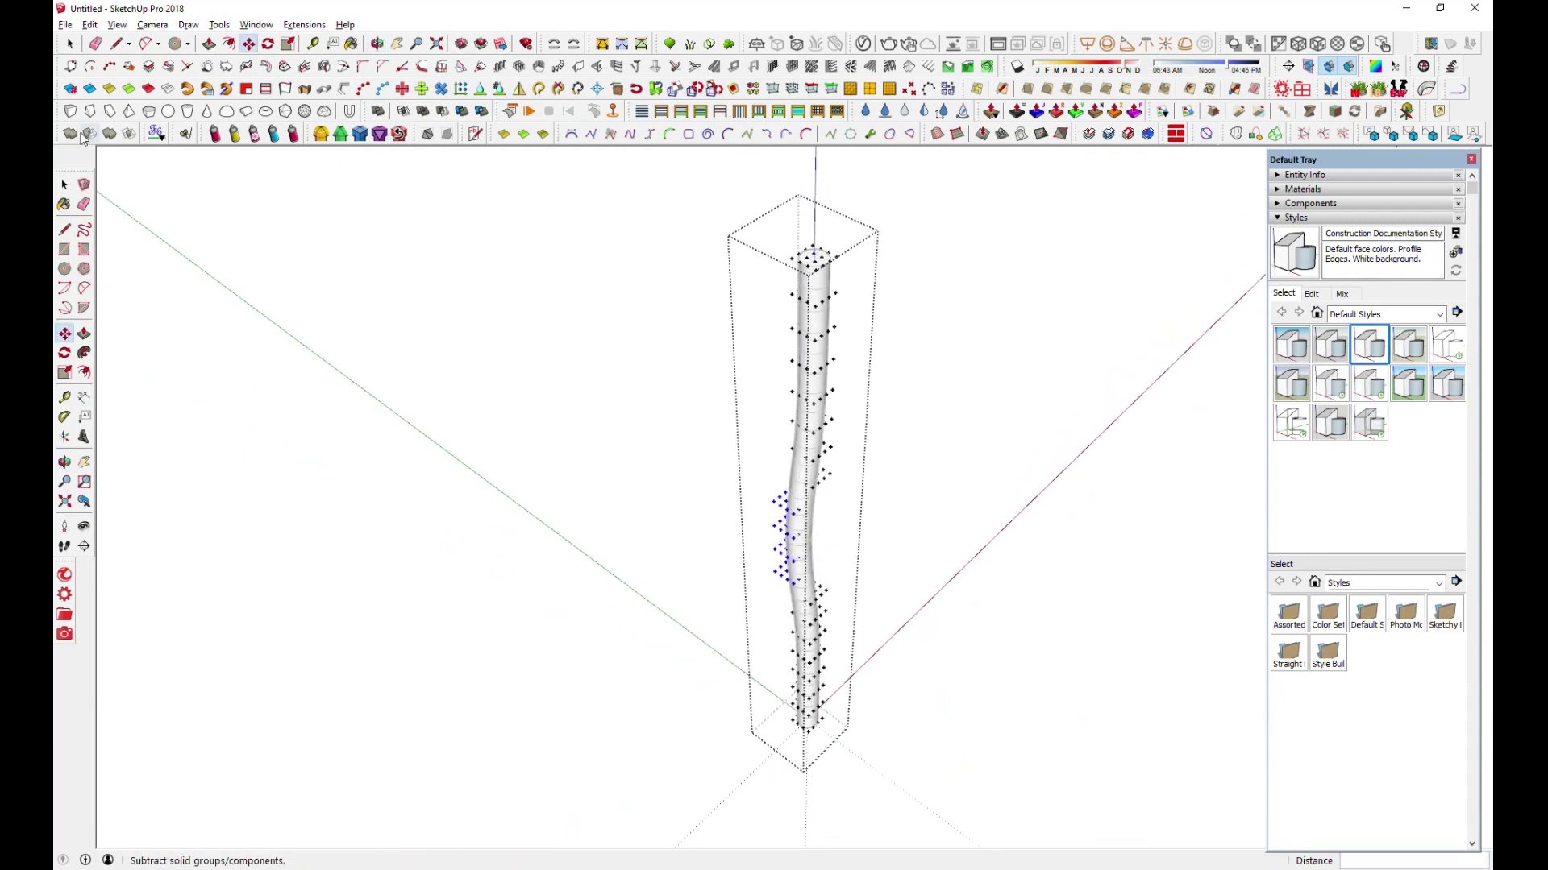
pyautogui.click(71, 45)
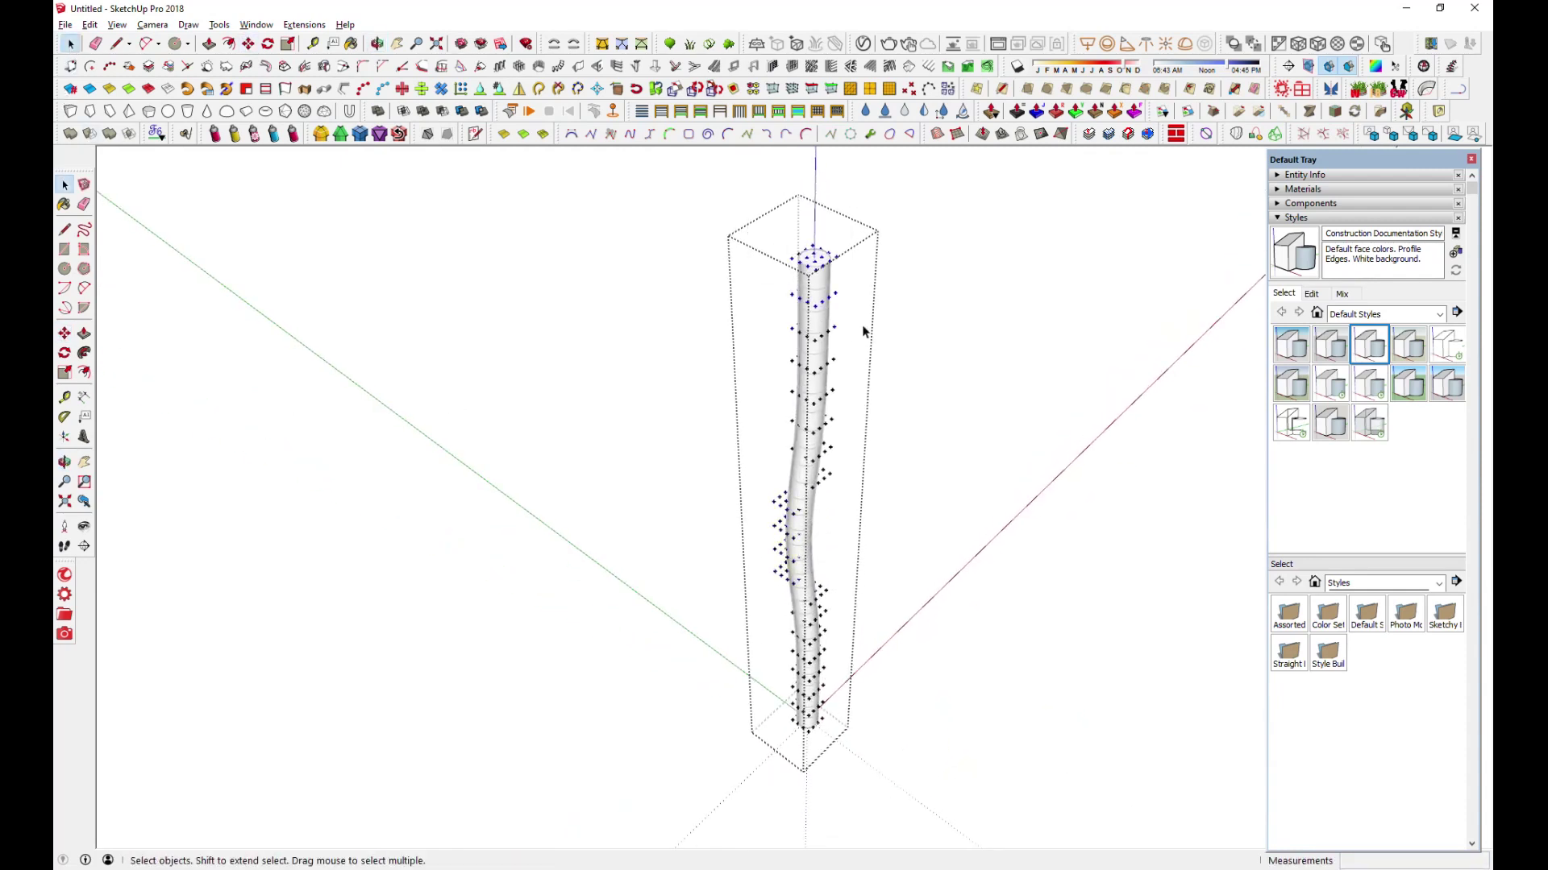
pyautogui.click(248, 44)
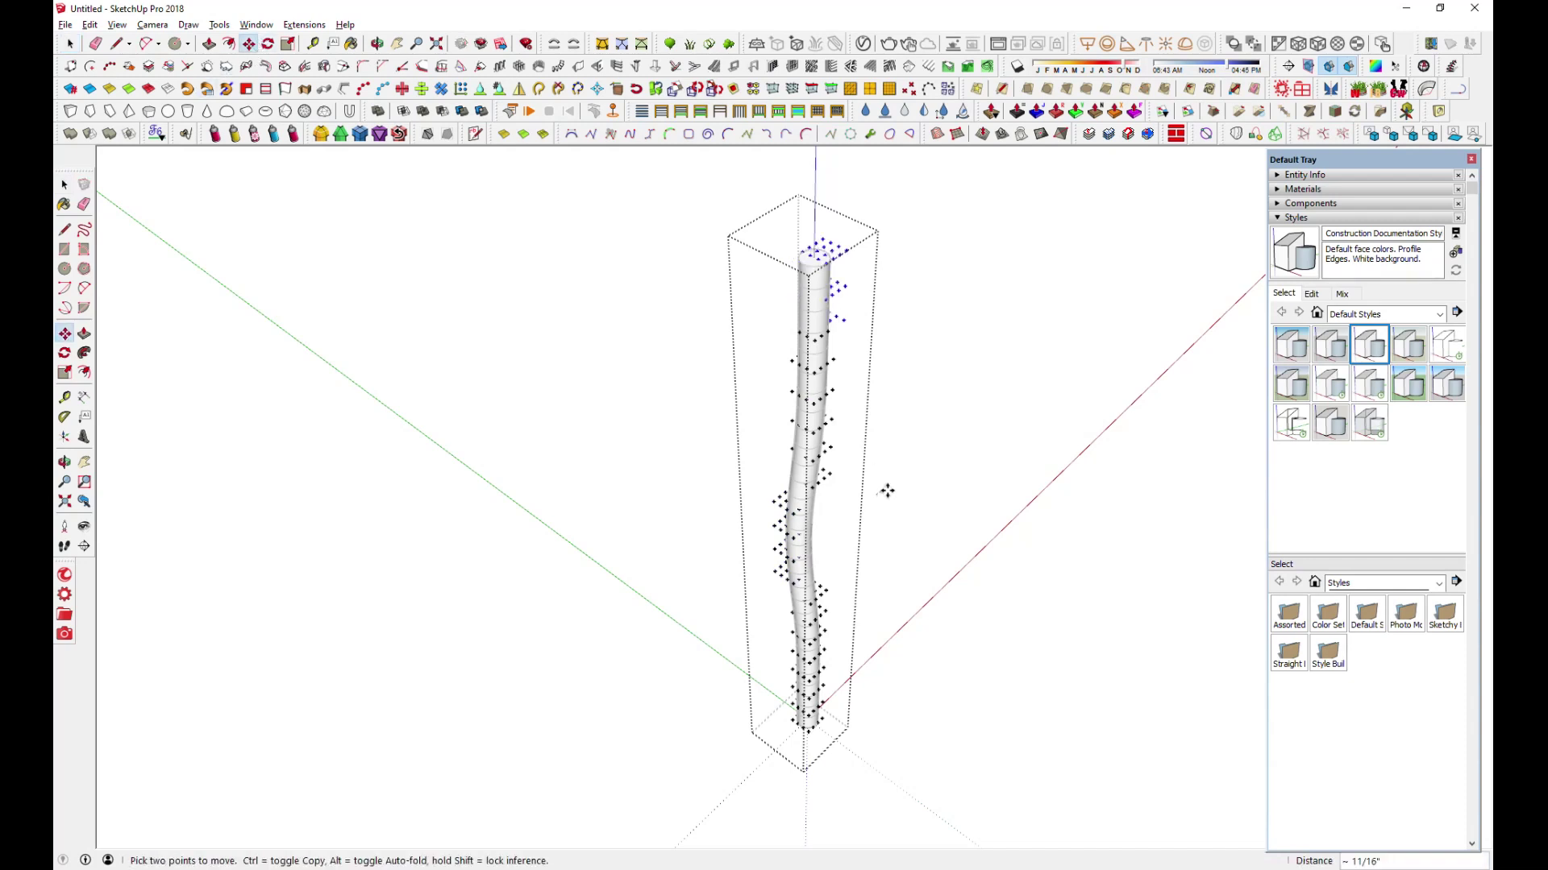
pyautogui.click(889, 487)
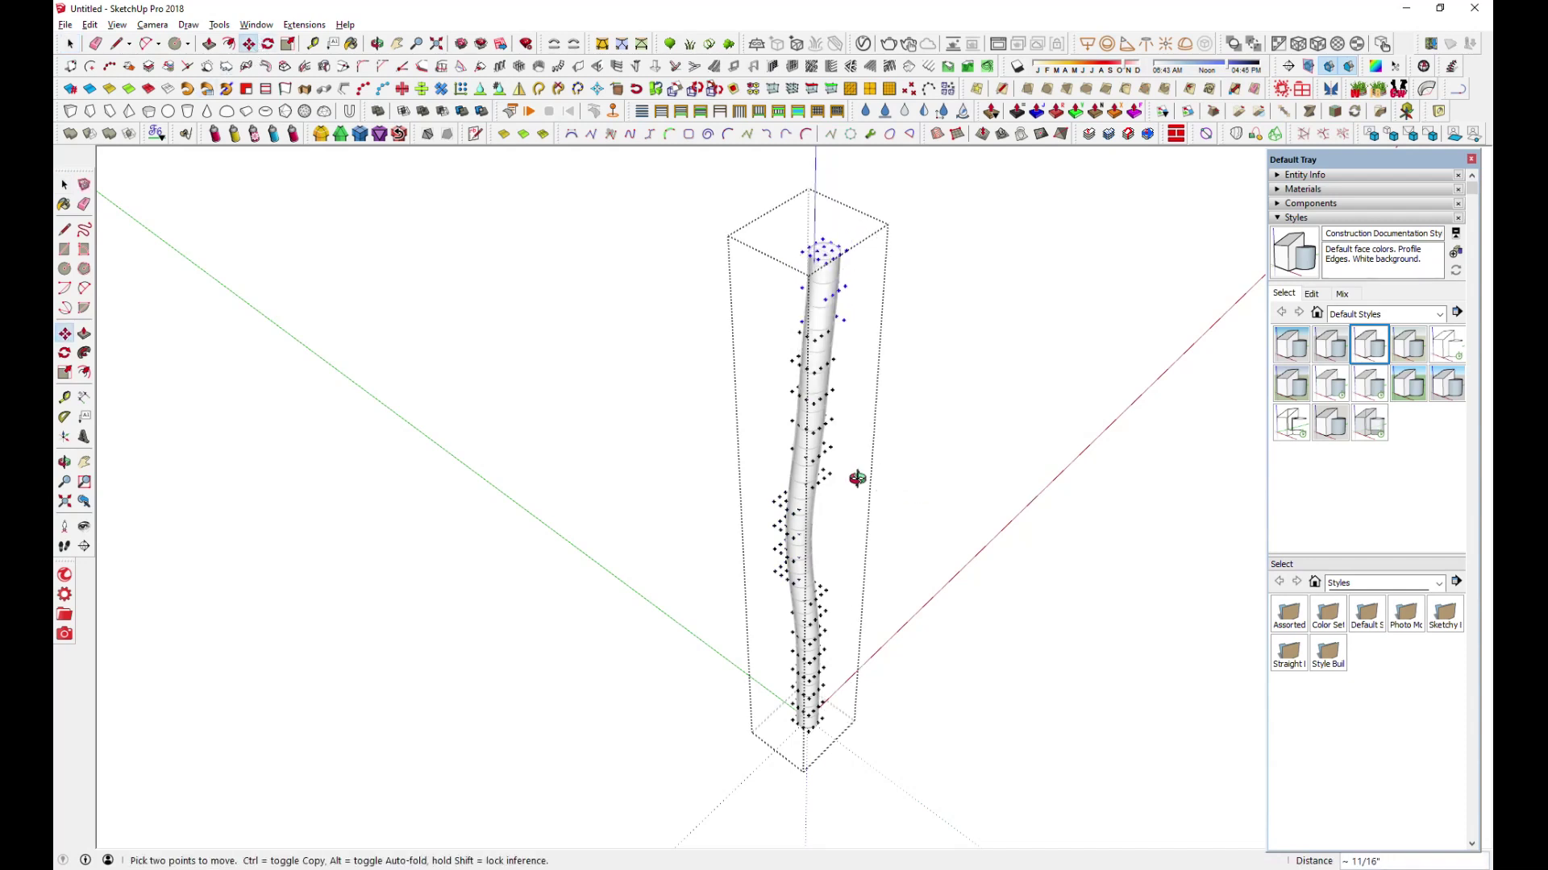
# Stretch the top rows of control points upward along the blue axis with the Scale tool
pyautogui.moveTo(881, 487); pyautogui.dragTo(543, 311, button='middle')
pyautogui.moveTo(806, 487); pyautogui.dragTo(725, 580, button='middle')
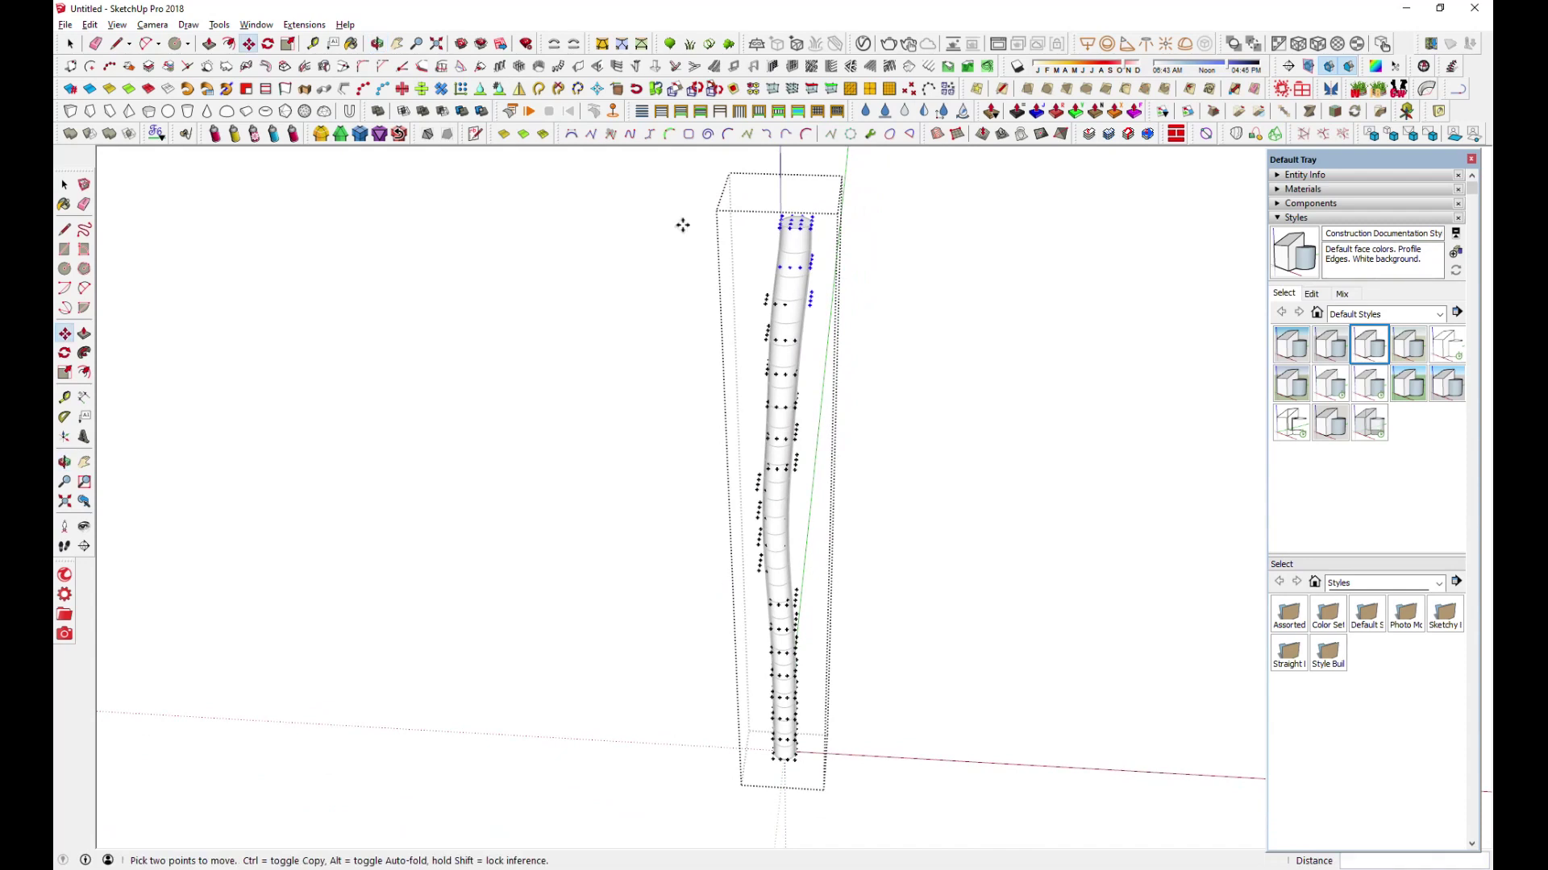
pyautogui.click(288, 43)
pyautogui.scroll(2, 762, 226)
pyautogui.click(73, 44)
pyautogui.moveTo(742, 304); pyautogui.dragTo(788, 263, button='middle')
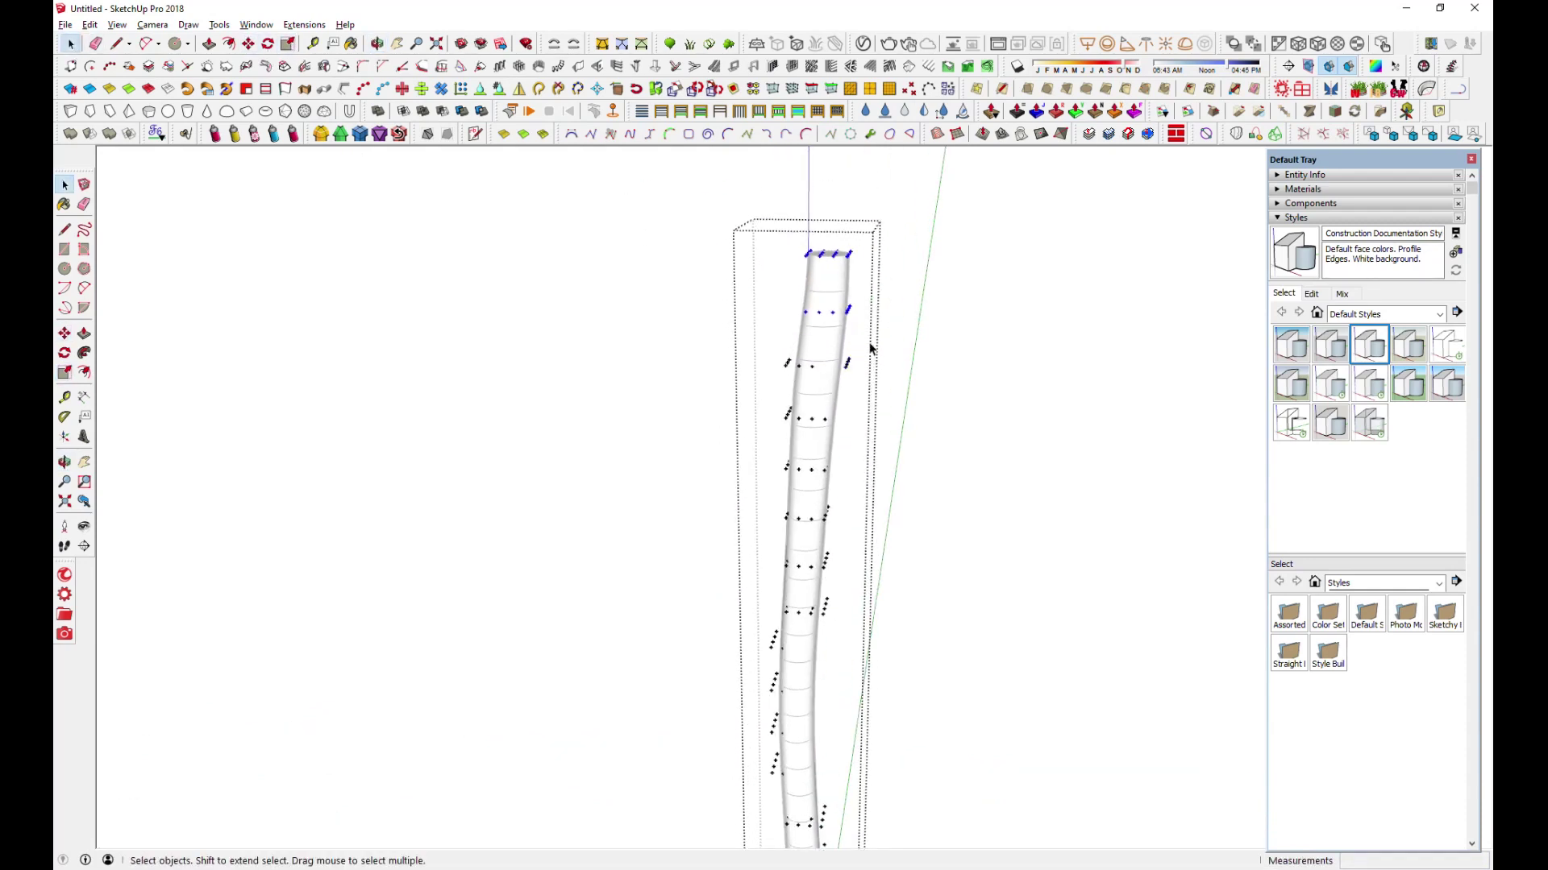
pyautogui.click(287, 43)
pyautogui.moveTo(733, 452); pyautogui.dragTo(846, 253, button='middle')
pyautogui.moveTo(845, 253); pyautogui.dragTo(828, 283)
pyautogui.scroll(-3, 757, 278)
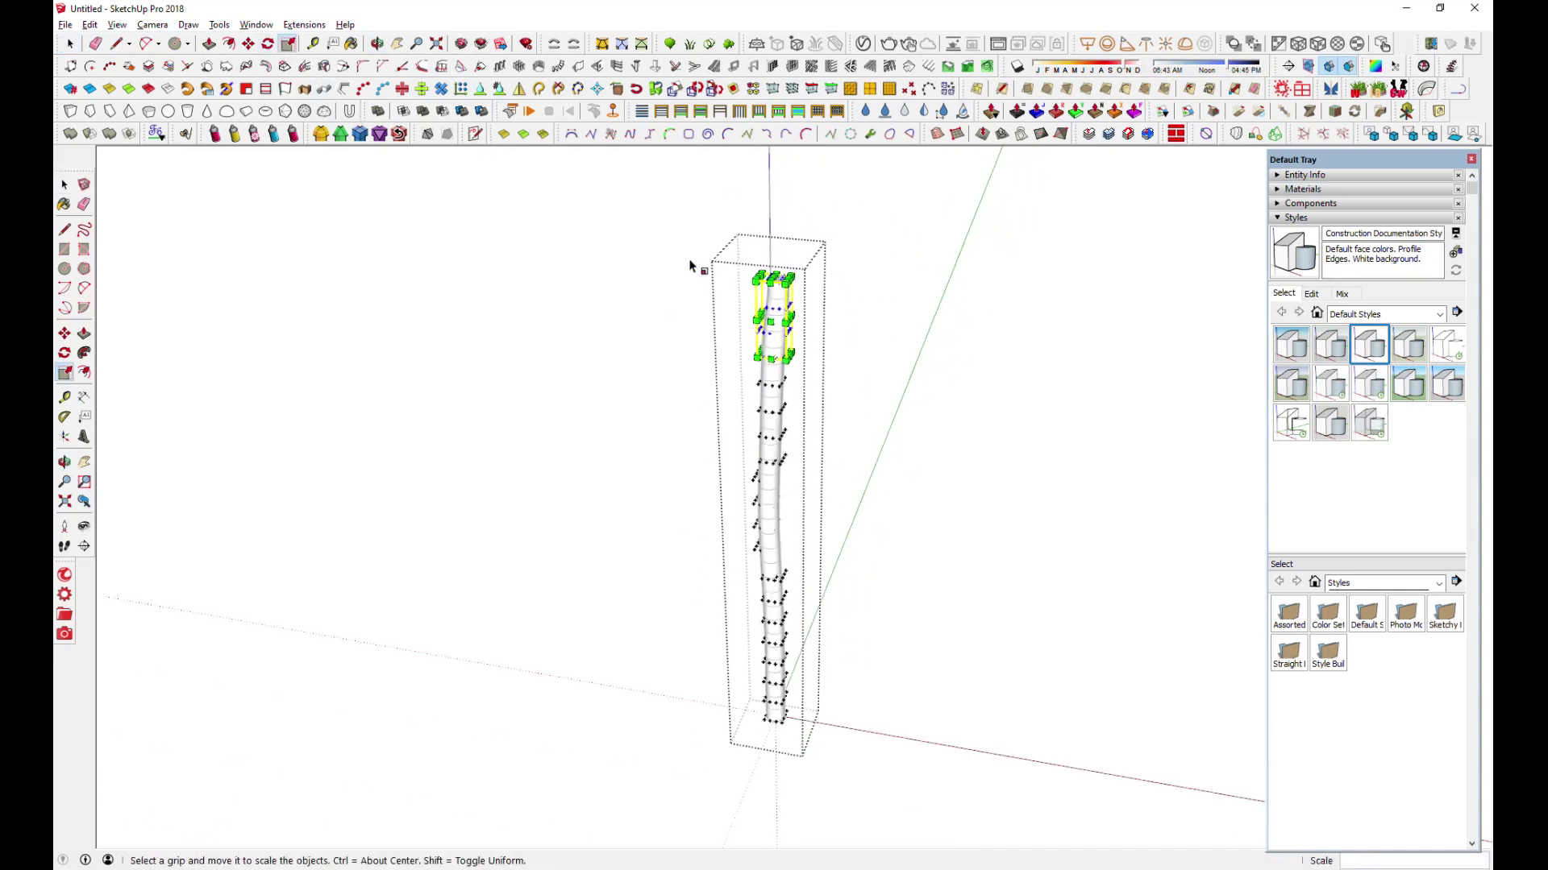
pyautogui.scroll(3, 766, 295)
pyautogui.moveTo(765, 287); pyautogui.dragTo(767, 250)
pyautogui.scroll(-4, 767, 250)
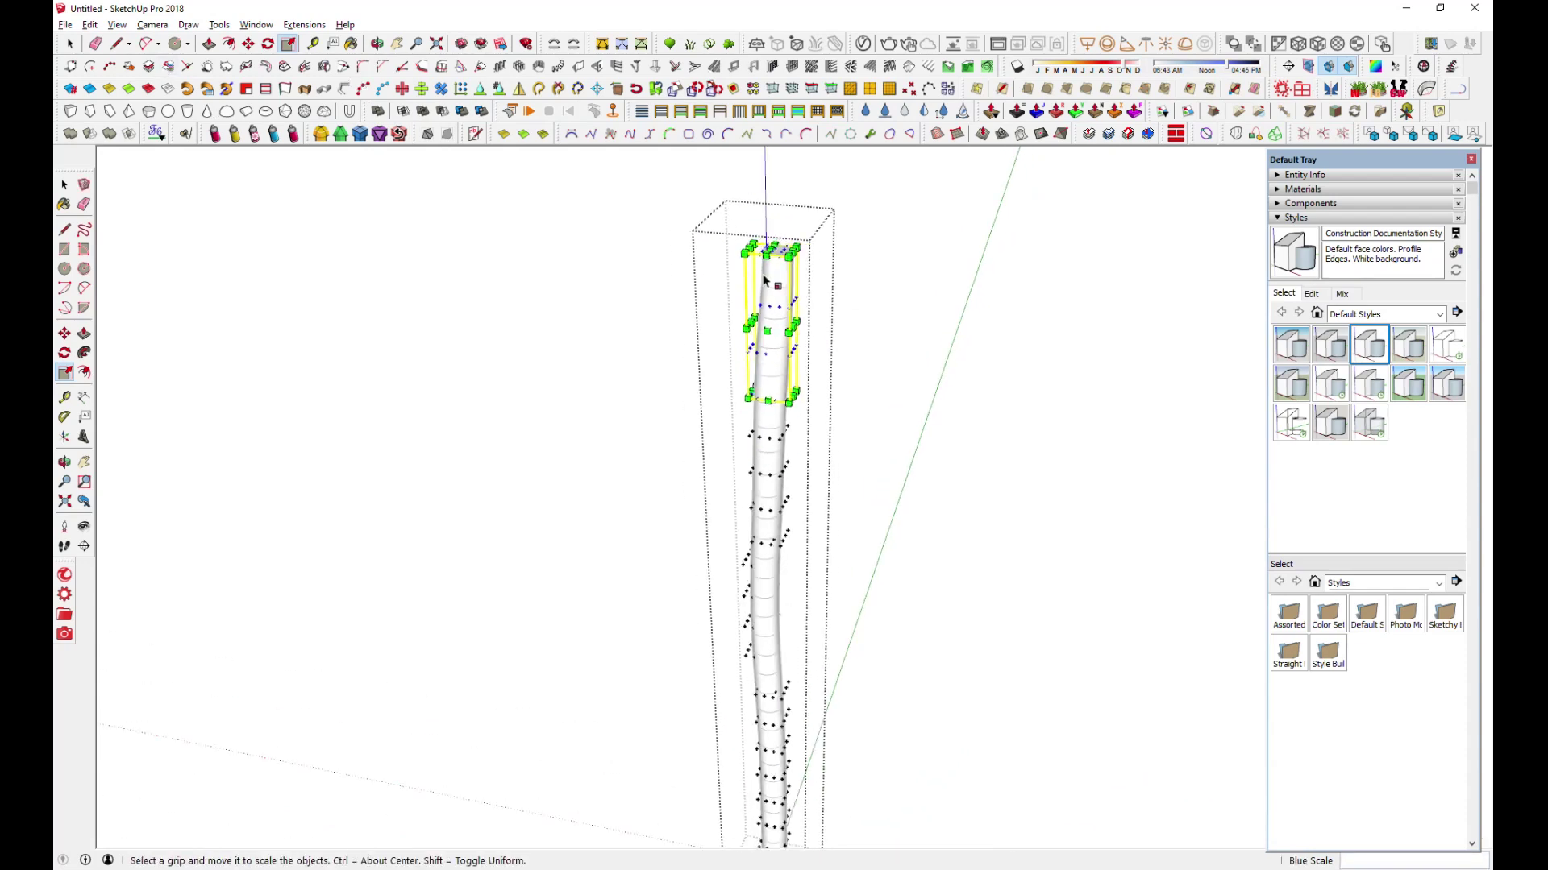
# Select a further set of control points on the column and shift it slightly with the Move tool
pyautogui.click(71, 44)
pyautogui.moveTo(789, 600); pyautogui.dragTo(747, 587, button='middle')
pyautogui.click(249, 44)
pyautogui.scroll(3, 816, 591)
pyautogui.click(816, 589)
pyautogui.click(827, 581)
# Select another band of control points and move it in two small shifts to bend the column further
pyautogui.moveTo(728, 633); pyautogui.dragTo(969, 529, button='middle')
pyautogui.moveTo(656, 620); pyautogui.dragTo(927, 572, button='middle')
pyautogui.click(69, 45)
pyautogui.moveTo(893, 649); pyautogui.dragTo(893, 650)
pyautogui.moveTo(774, 597); pyautogui.dragTo(1163, 633, button='middle')
pyautogui.press('m')
pyautogui.scroll(2, 775, 526)
pyautogui.moveTo(896, 604); pyautogui.dragTo(1133, 570, button='middle')
pyautogui.click(950, 606)
pyautogui.click(966, 611)
pyautogui.scroll(-1, 848, 626)
pyautogui.moveTo(934, 582); pyautogui.dragTo(929, 587, button='middle')
pyautogui.click(912, 626)
pyautogui.click(900, 630)
# Select a single row of control points in the column's upper half and scale it by 2.00
pyautogui.scroll(-2, 897, 638)
pyautogui.moveTo(897, 638); pyautogui.dragTo(706, 632, button='middle')
pyautogui.click(70, 43)
pyautogui.scroll(5, 789, 365)
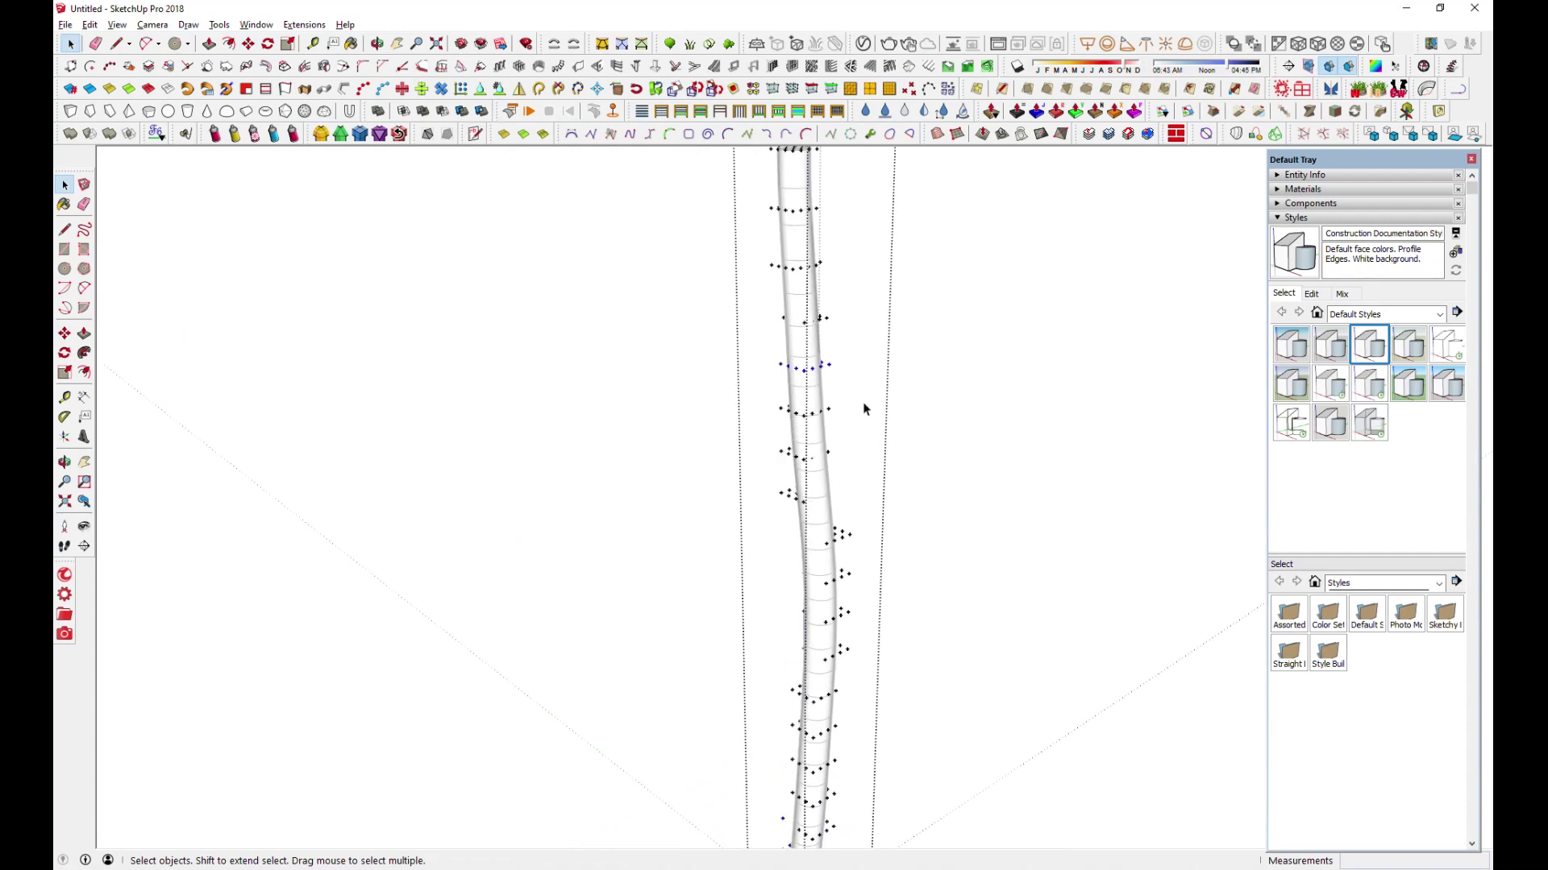
pyautogui.press('s')
pyautogui.scroll(2, 822, 377)
pyautogui.click(822, 339)
pyautogui.click(839, 345)
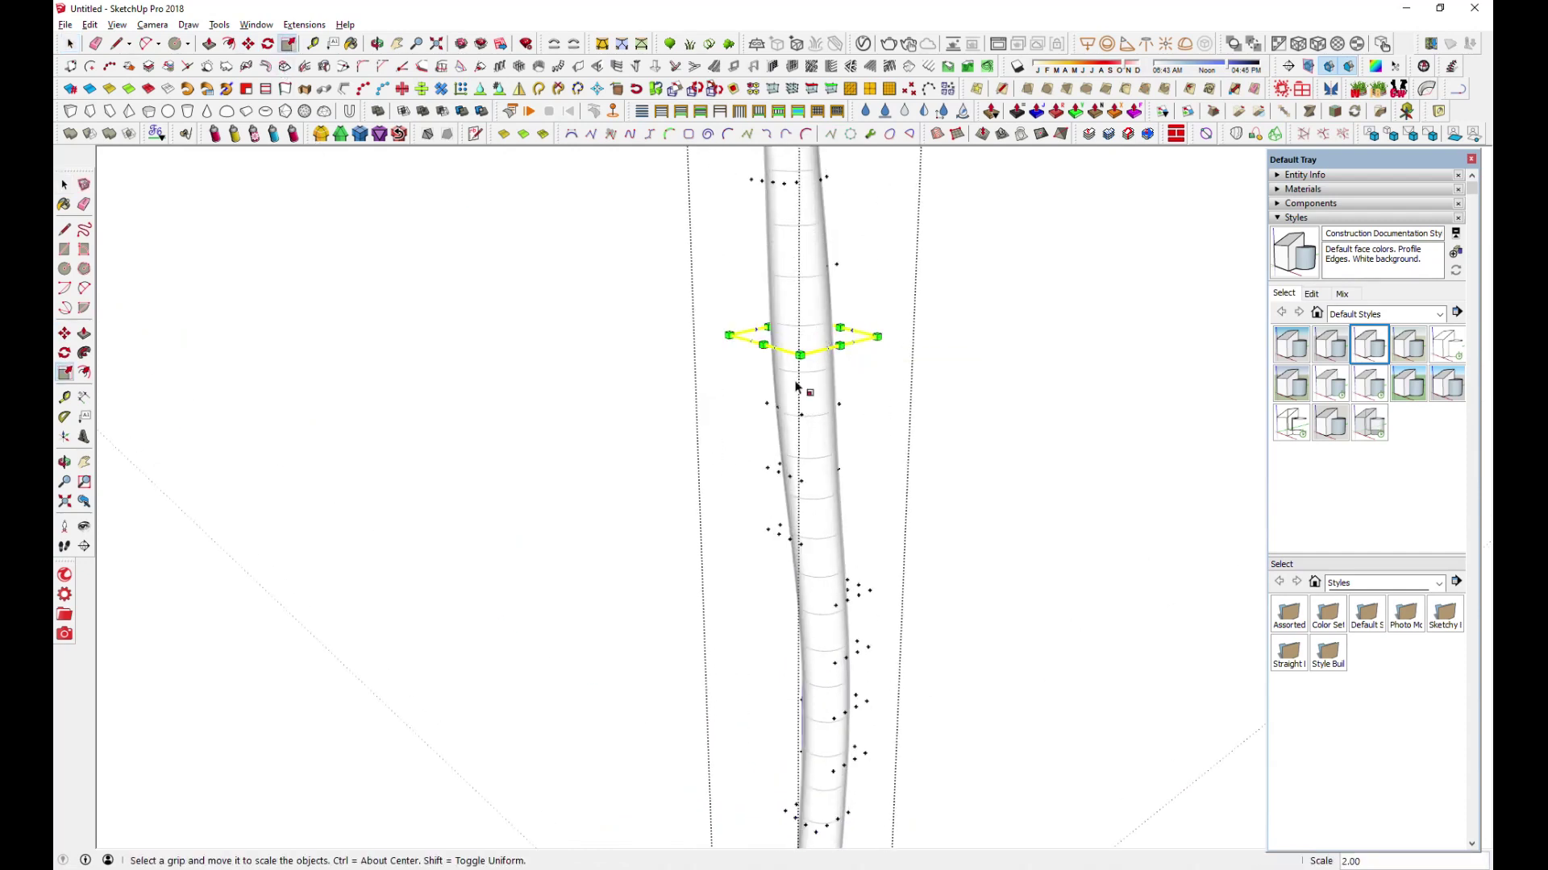
# Select the two rows of control points just above the stem's base and scale them along the red axis
pyautogui.scroll(-3, 796, 387)
pyautogui.moveTo(766, 438); pyautogui.dragTo(946, 583, button='middle')
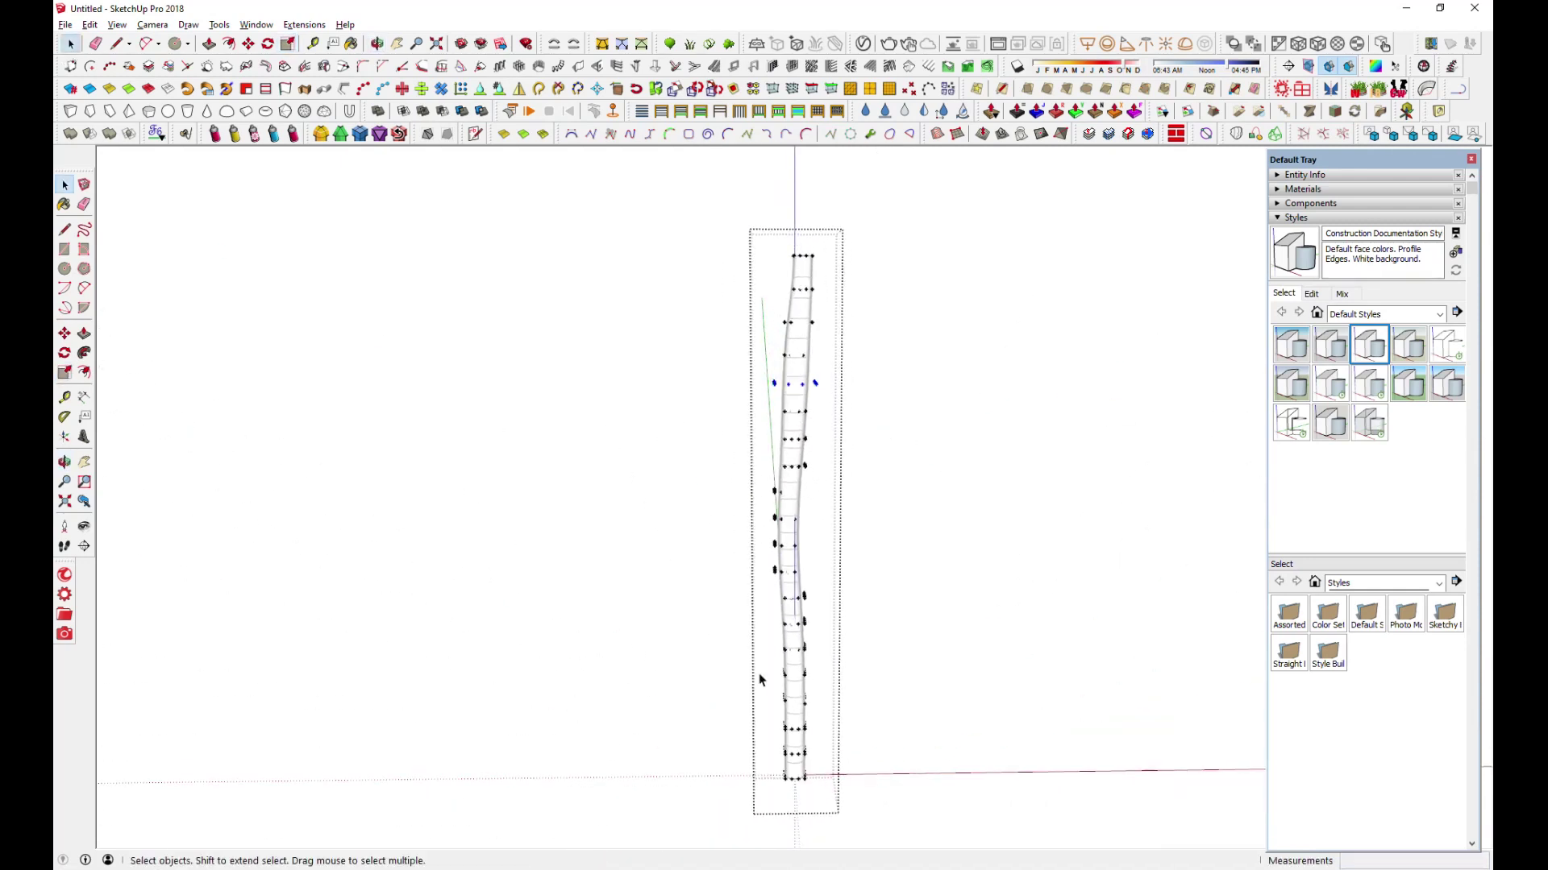
pyautogui.moveTo(760, 679); pyautogui.dragTo(786, 743, button='middle')
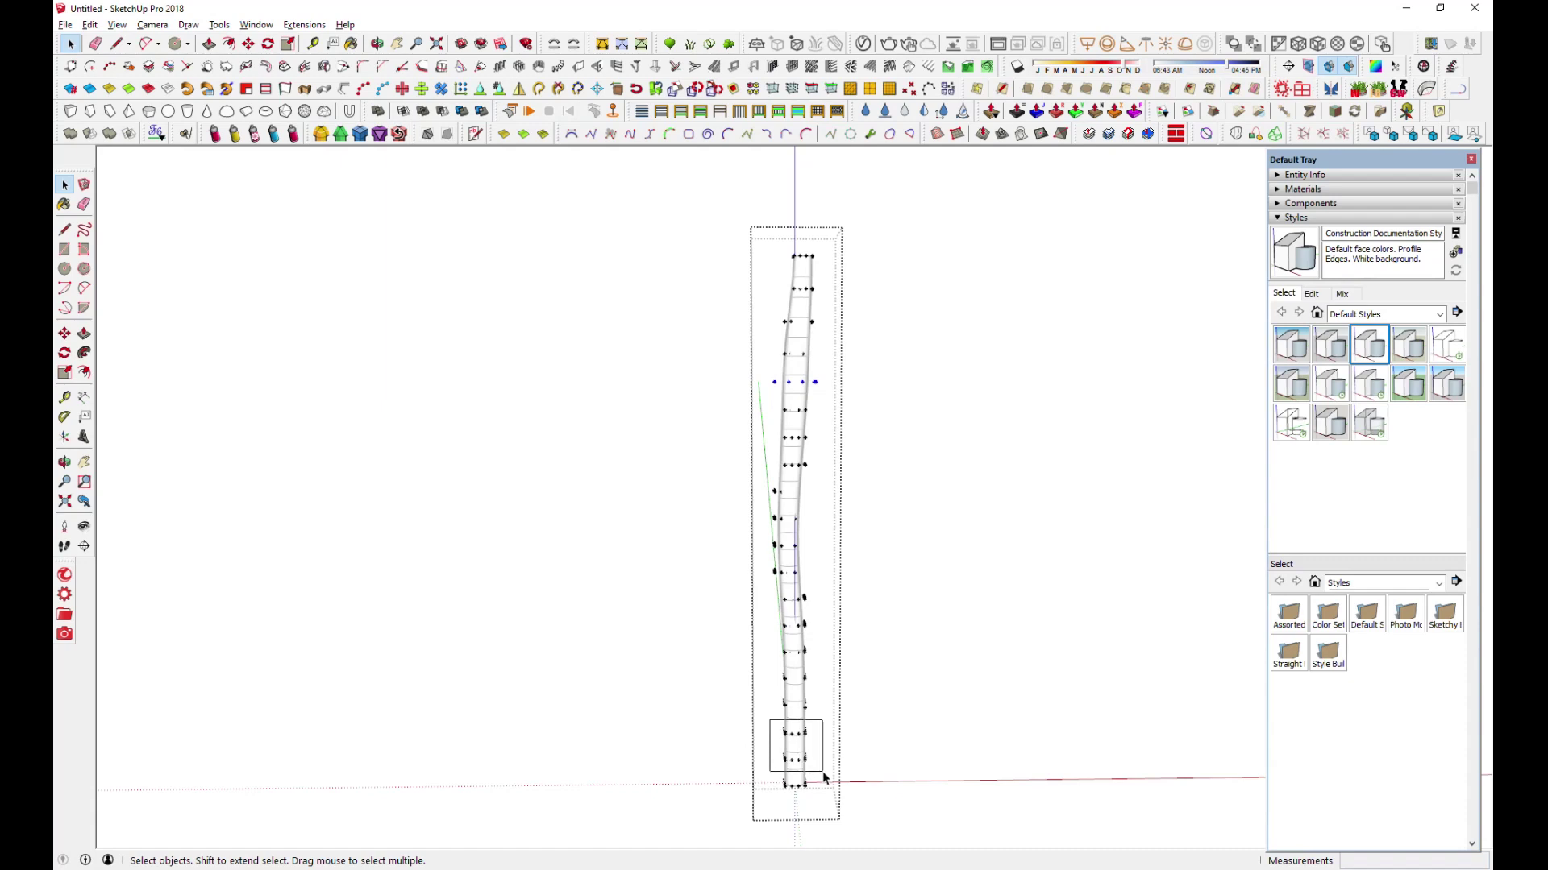
pyautogui.press('s')
pyautogui.scroll(3, 850, 781)
pyautogui.moveTo(849, 781); pyautogui.dragTo(788, 758, button='middle')
pyautogui.moveTo(788, 740); pyautogui.dragTo(793, 738)
pyautogui.click(792, 738)
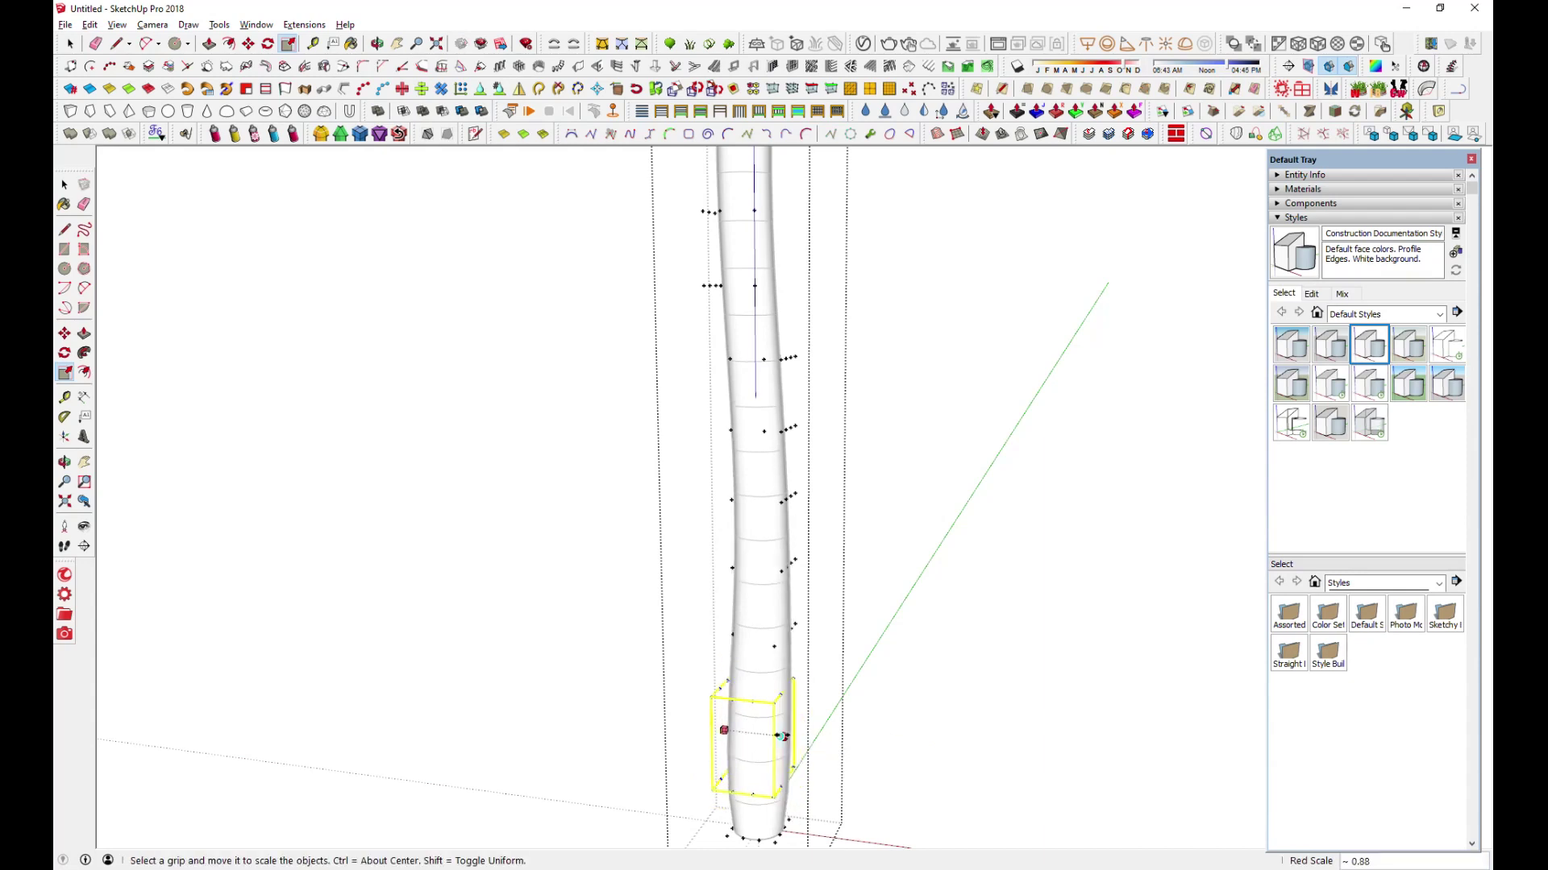
pyautogui.scroll(-1, 776, 724)
pyautogui.click(72, 45)
pyautogui.scroll(-1, 514, 252)
pyautogui.moveTo(717, 687); pyautogui.dragTo(751, 409, button='middle')
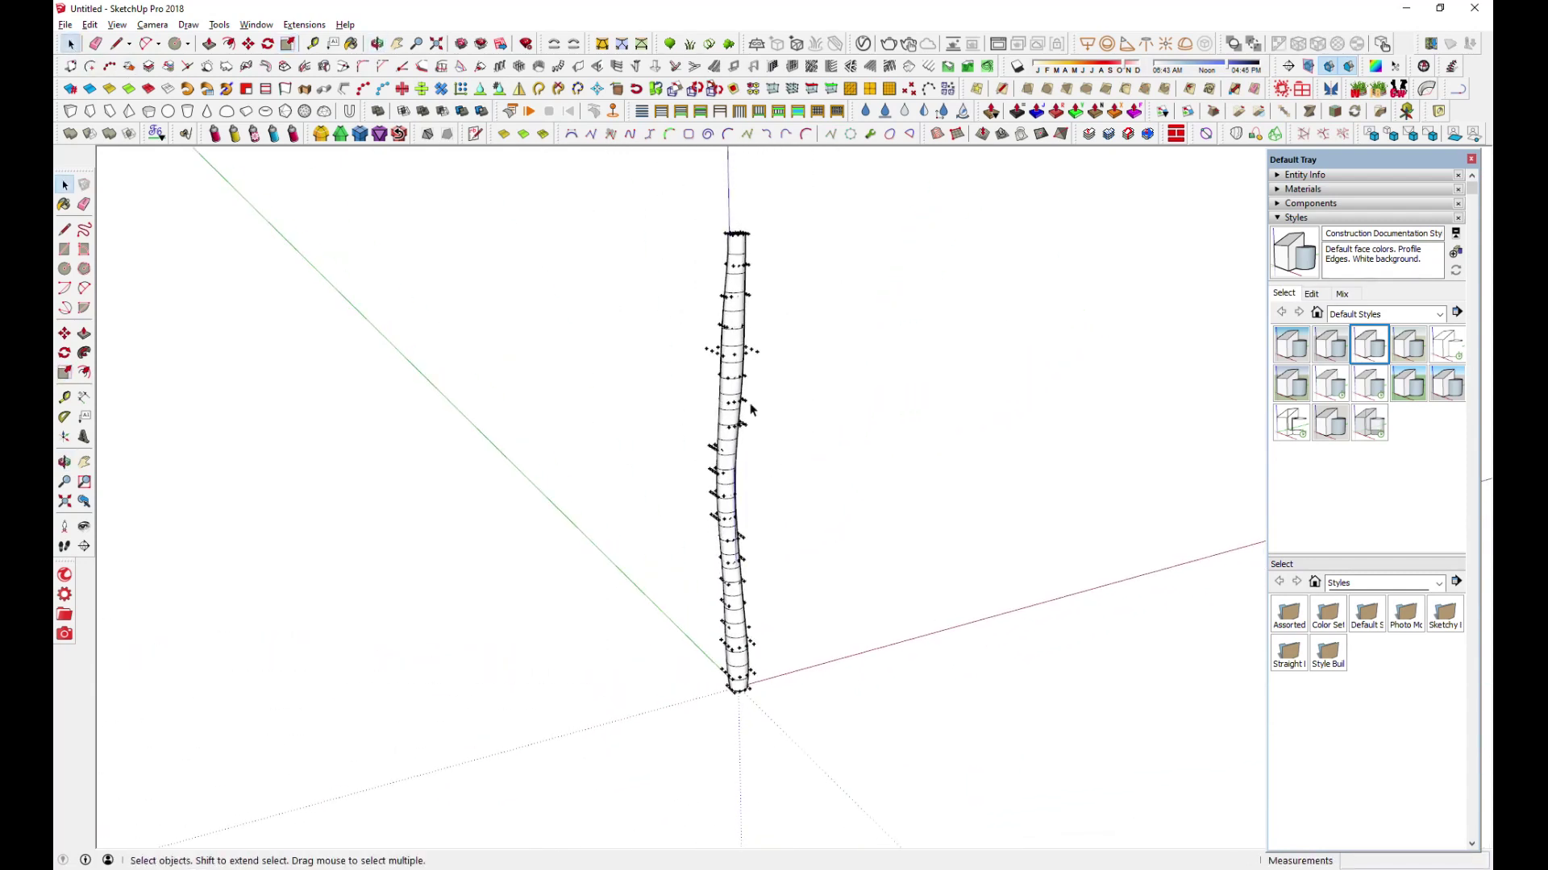
# Reopen the control points group and rescale the wide row in the stem's upper part with the Scale tool
pyautogui.click(730, 360)
pyautogui.doubleClick(736, 361)
pyautogui.scroll(3, 709, 353)
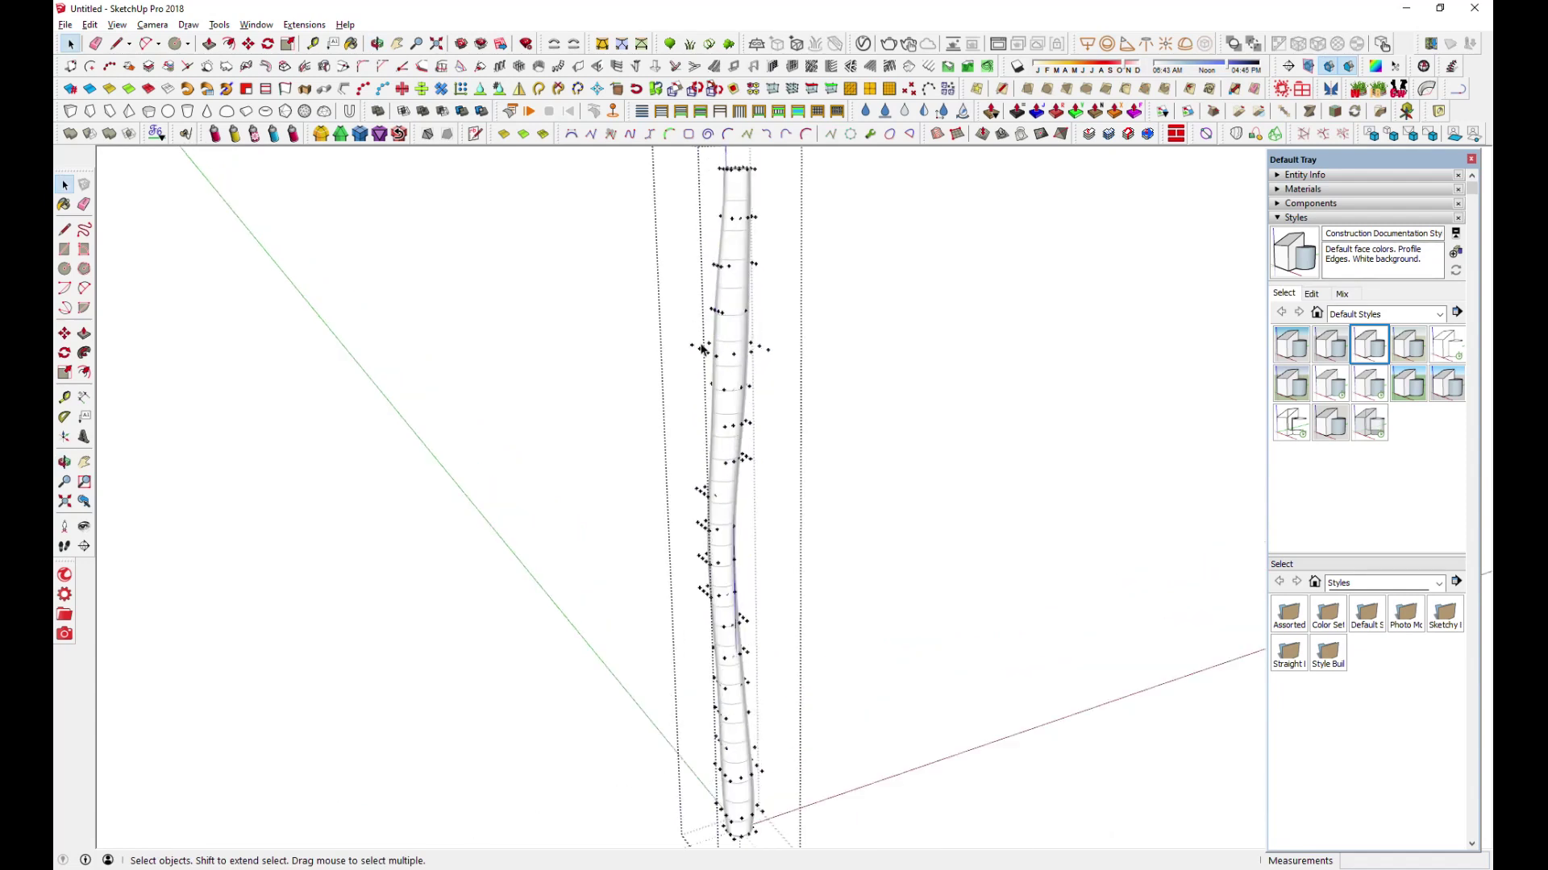
pyautogui.press('s')
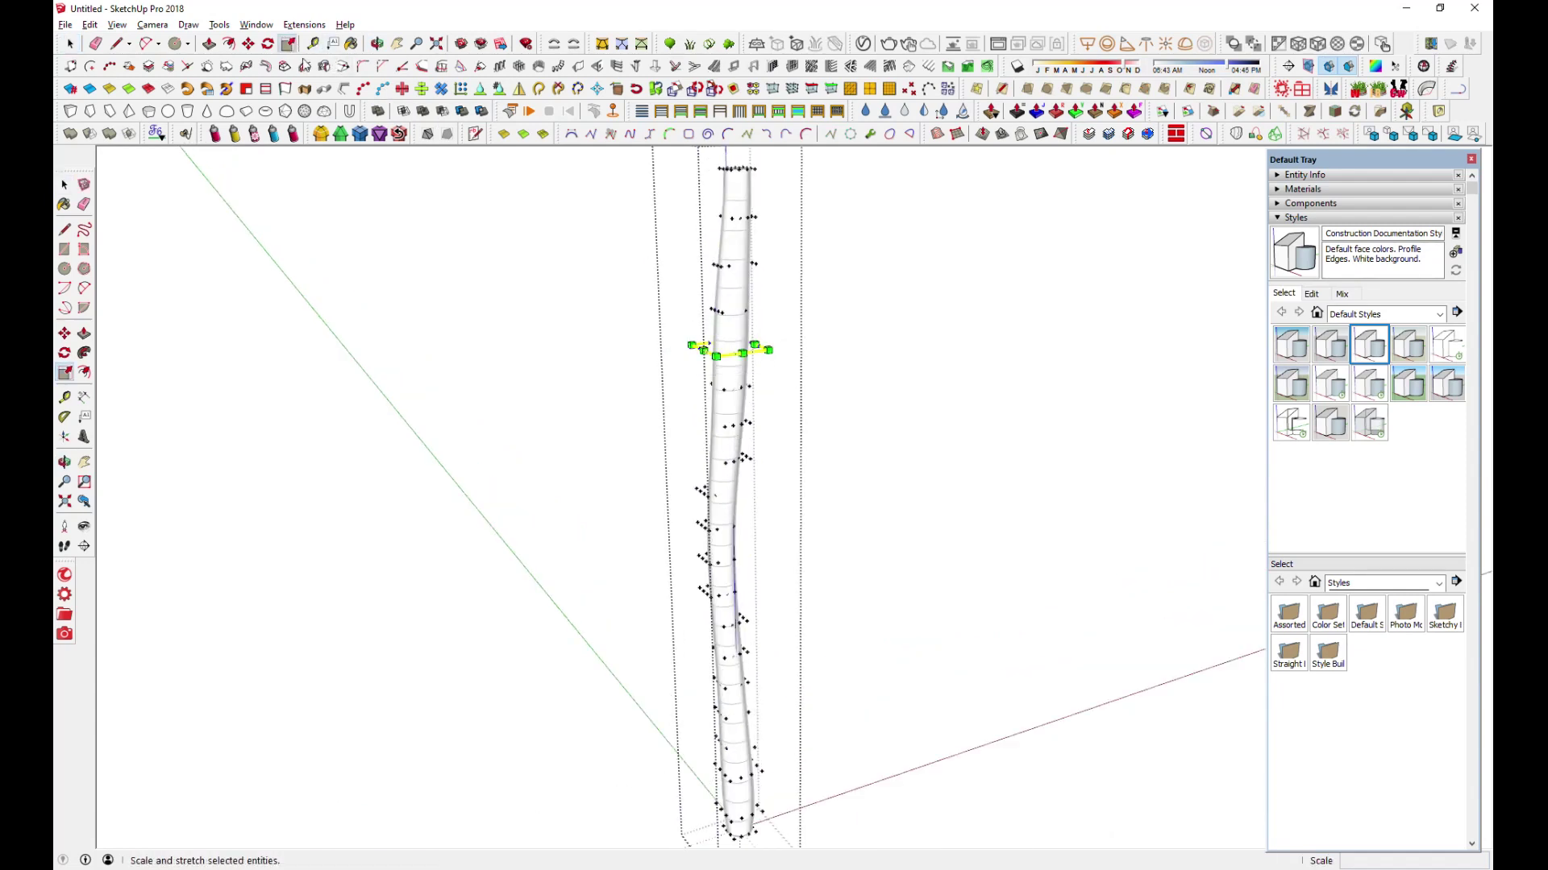
pyautogui.scroll(1, 735, 335)
pyautogui.moveTo(796, 370); pyautogui.dragTo(788, 370)
pyautogui.moveTo(788, 369); pyautogui.dragTo(771, 442, button='middle')
pyautogui.moveTo(782, 439); pyautogui.dragTo(739, 441)
pyautogui.moveTo(737, 448); pyautogui.dragTo(807, 437, button='middle')
pyautogui.scroll(-2, 809, 438)
pyautogui.moveTo(674, 500); pyautogui.dragTo(886, 403, button='middle')
# Select the bent stem and place a copy about 1' away from it along the red axis
pyautogui.click(70, 44)
pyautogui.moveTo(777, 317); pyautogui.dragTo(756, 516, button='middle')
pyautogui.click(752, 516)
pyautogui.scroll(-2, 436, 300)
pyautogui.press('m')
pyautogui.scroll(-1, 526, 434)
pyautogui.click(623, 621)
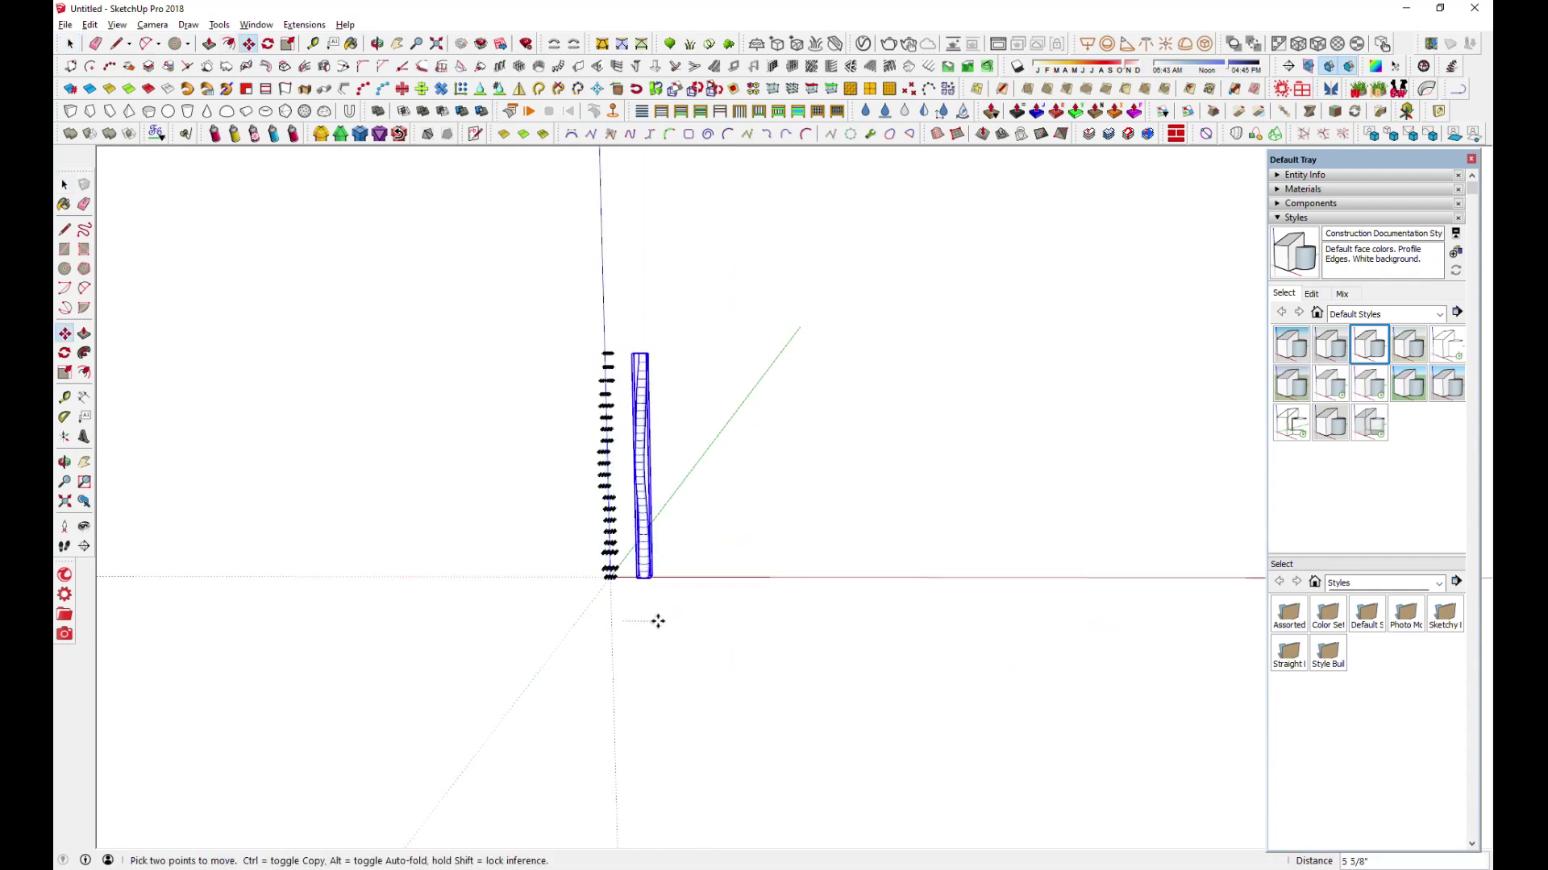
pyautogui.press('ctrl')
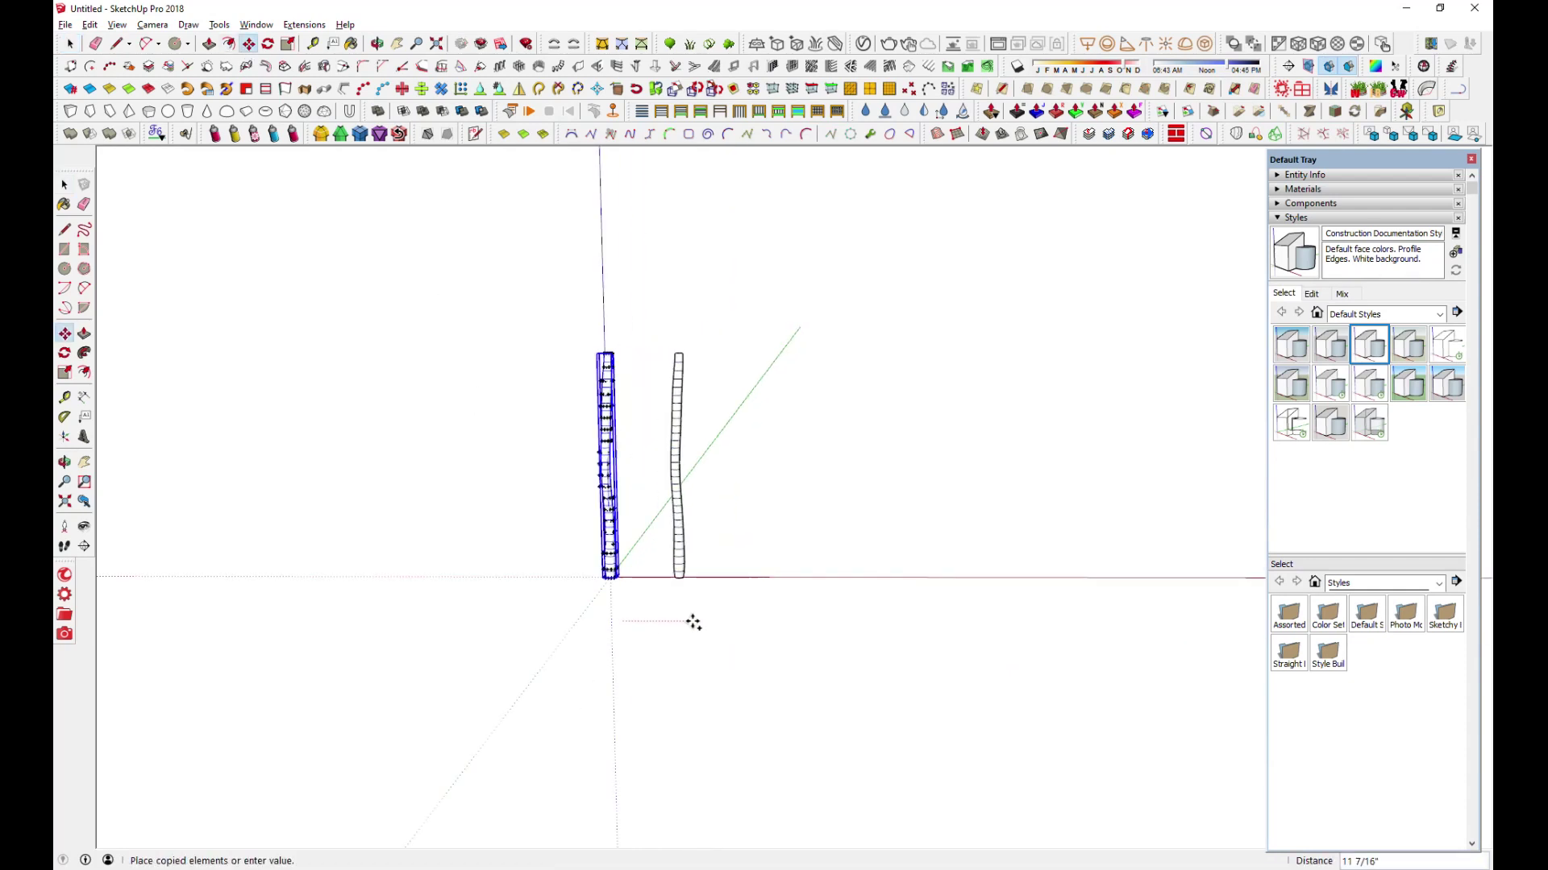
pyautogui.click(699, 622)
# Copy the duplicated stem farther along the red axis and divide the distance into 20 evenly spaced copies
pyautogui.click(661, 619)
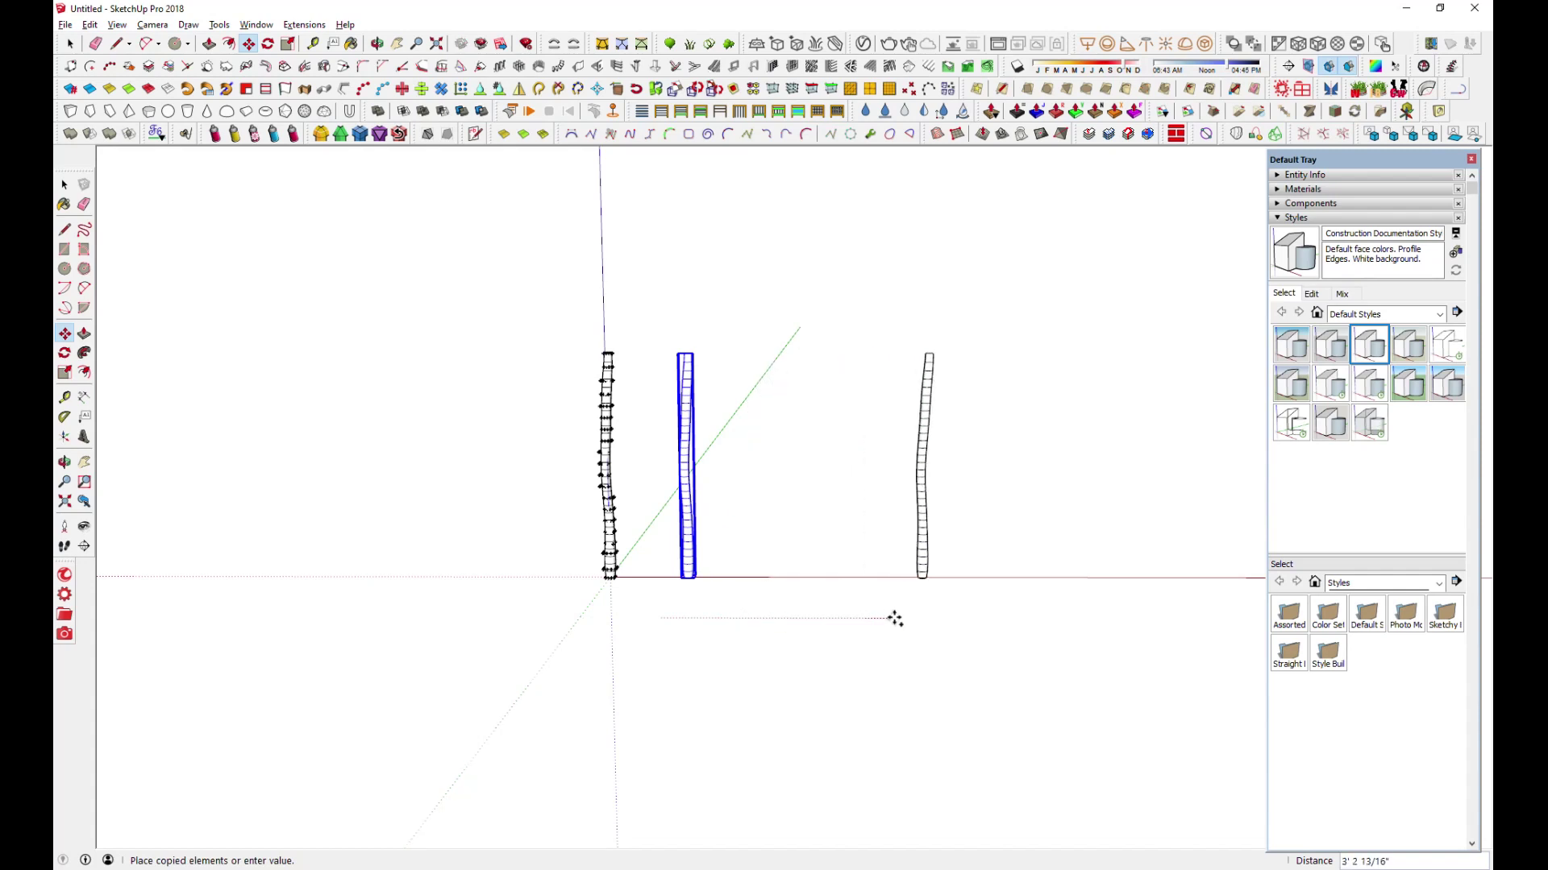
pyautogui.click(1036, 621)
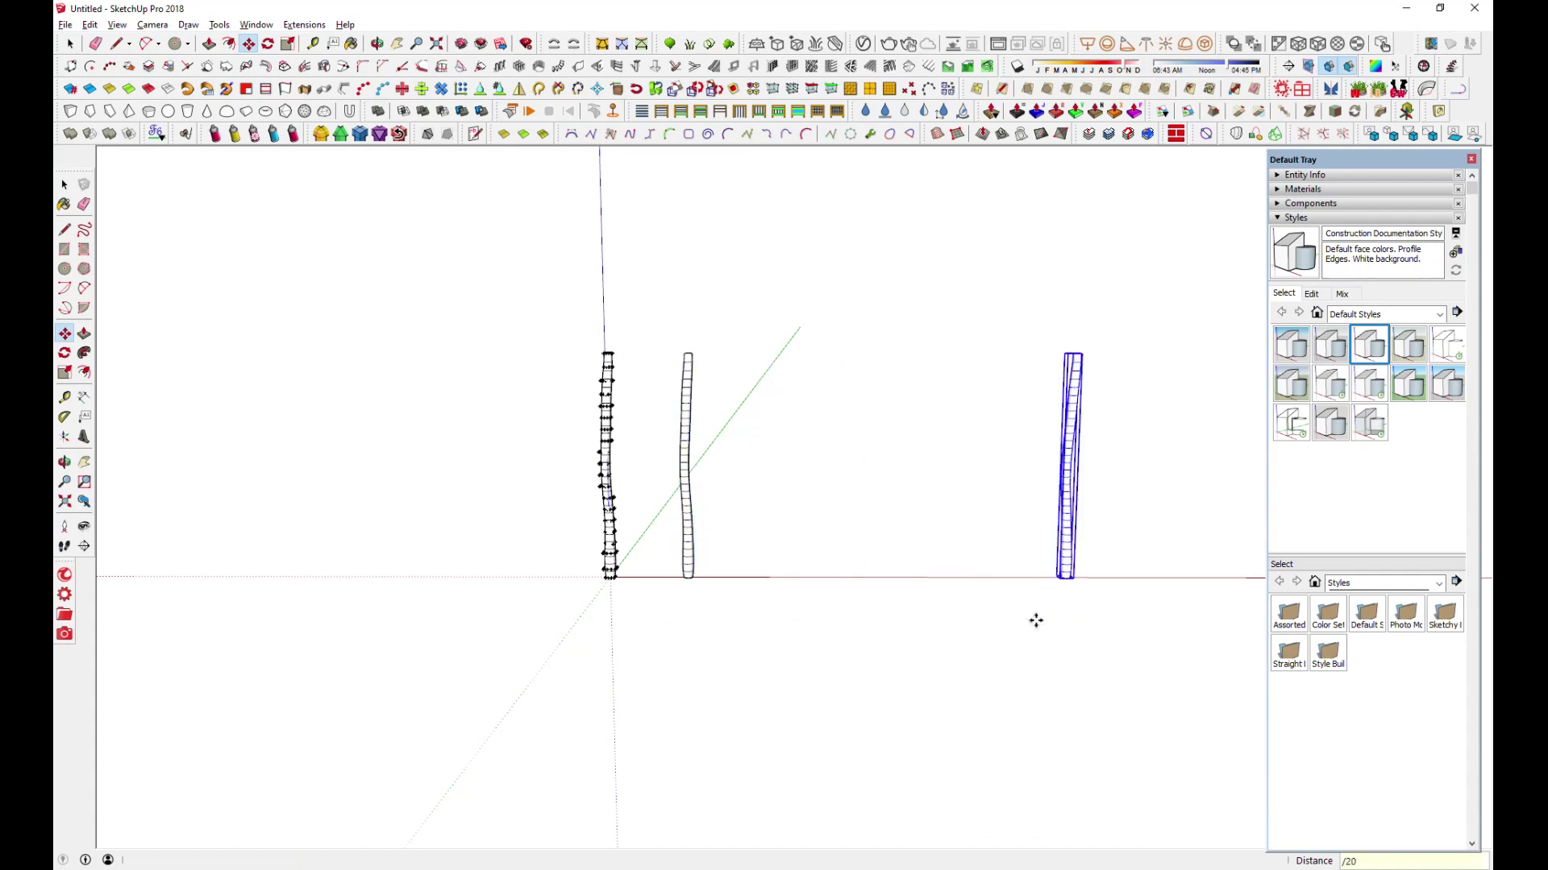
pyautogui.press('Return')
# Select the 20 new stem copies and apply a random rotation to them
pyautogui.click(71, 44)
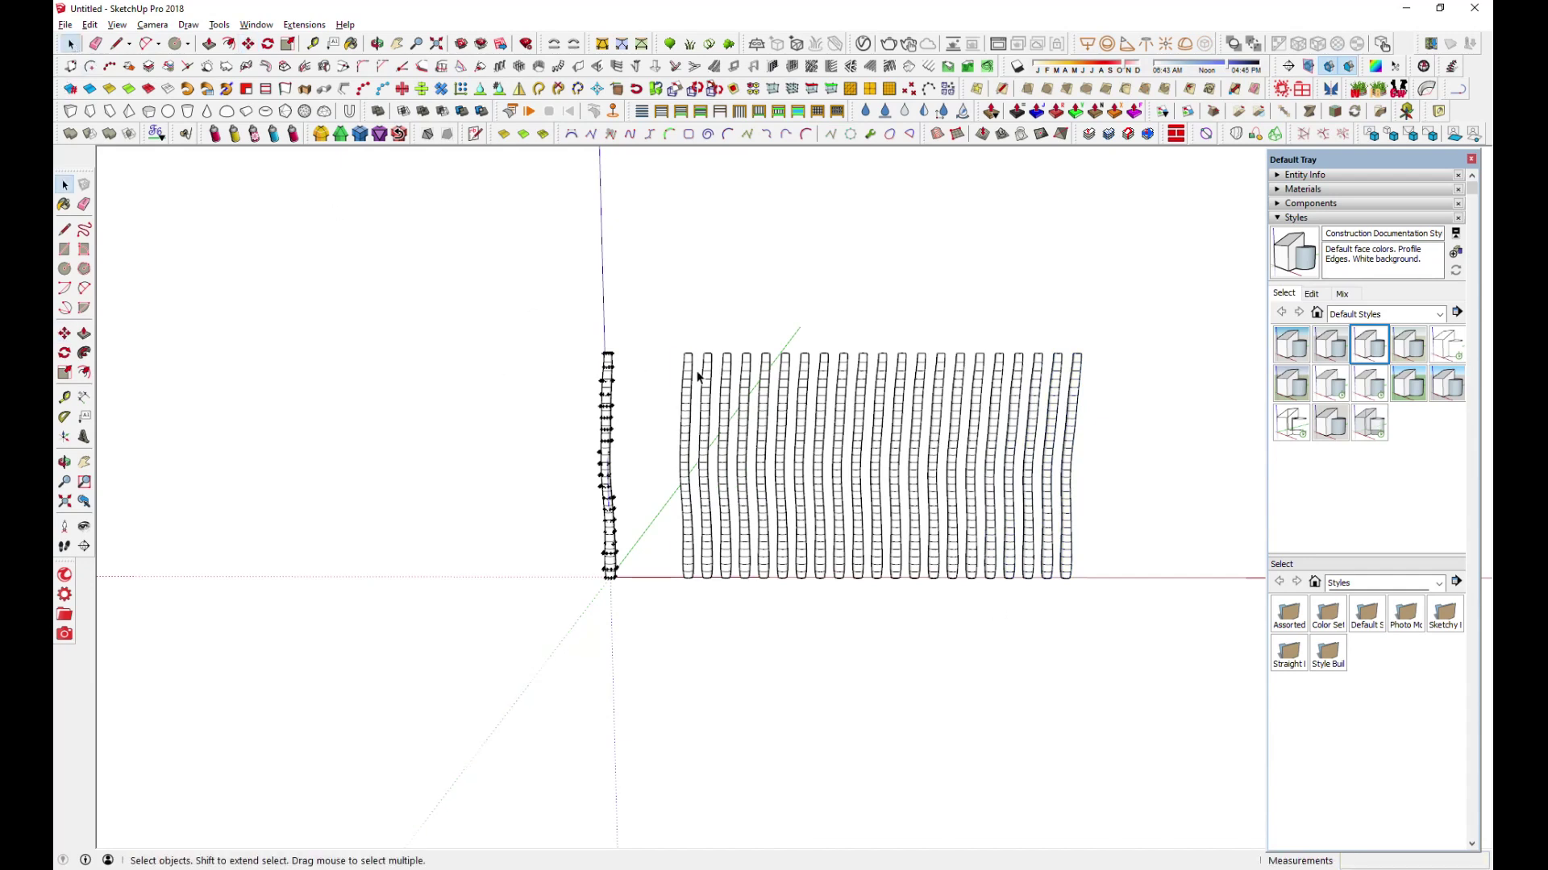
pyautogui.moveTo(1061, 332); pyautogui.dragTo(819, 595)
pyautogui.moveTo(701, 595); pyautogui.dragTo(698, 587)
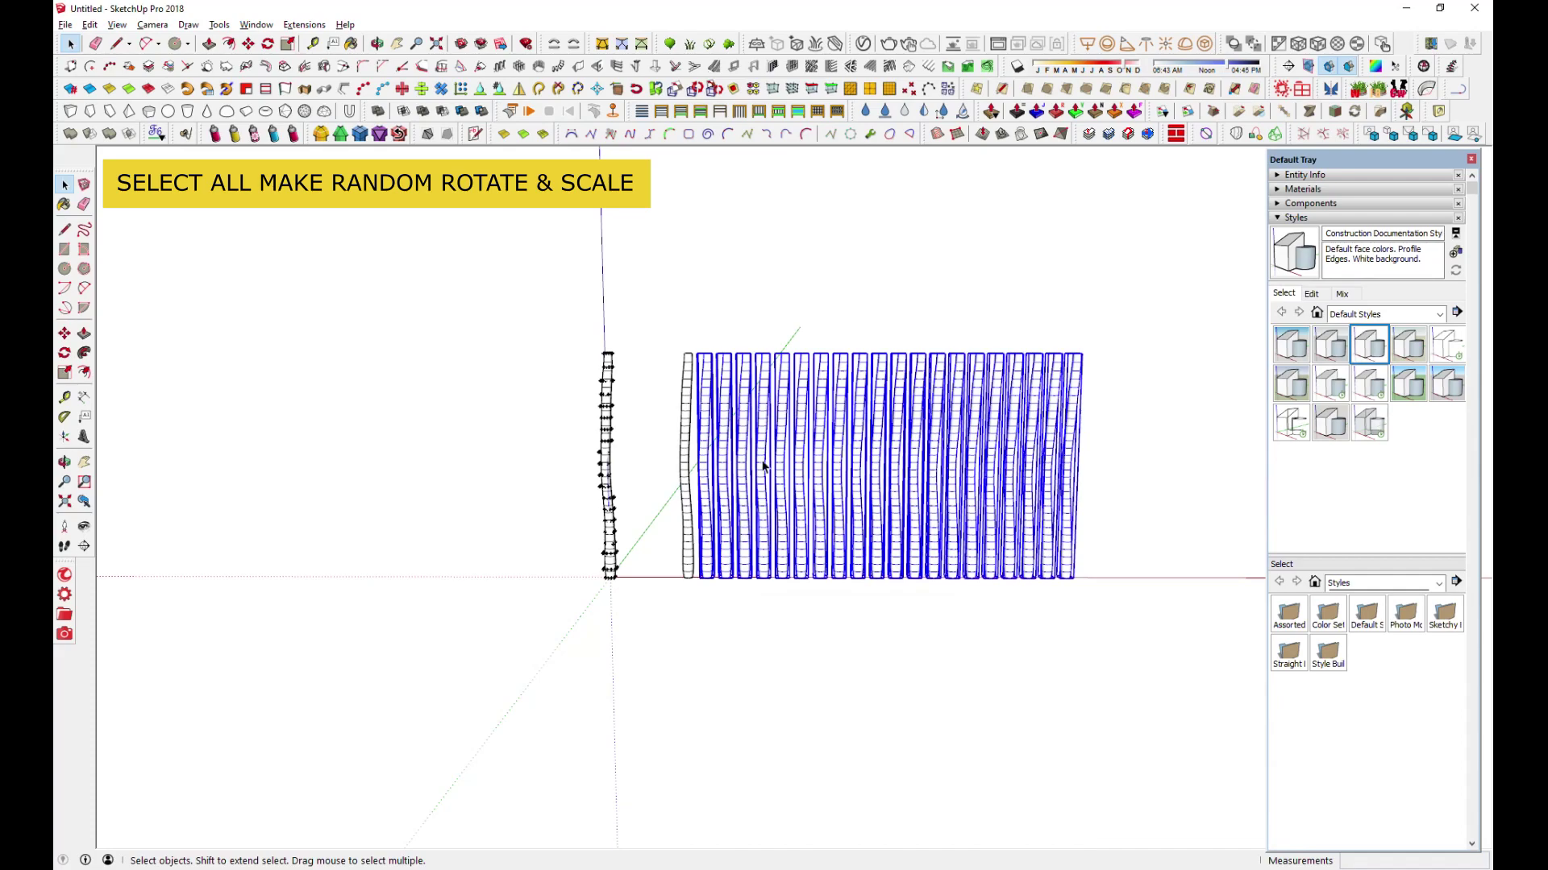
pyautogui.click(694, 90)
pyautogui.click(886, 403)
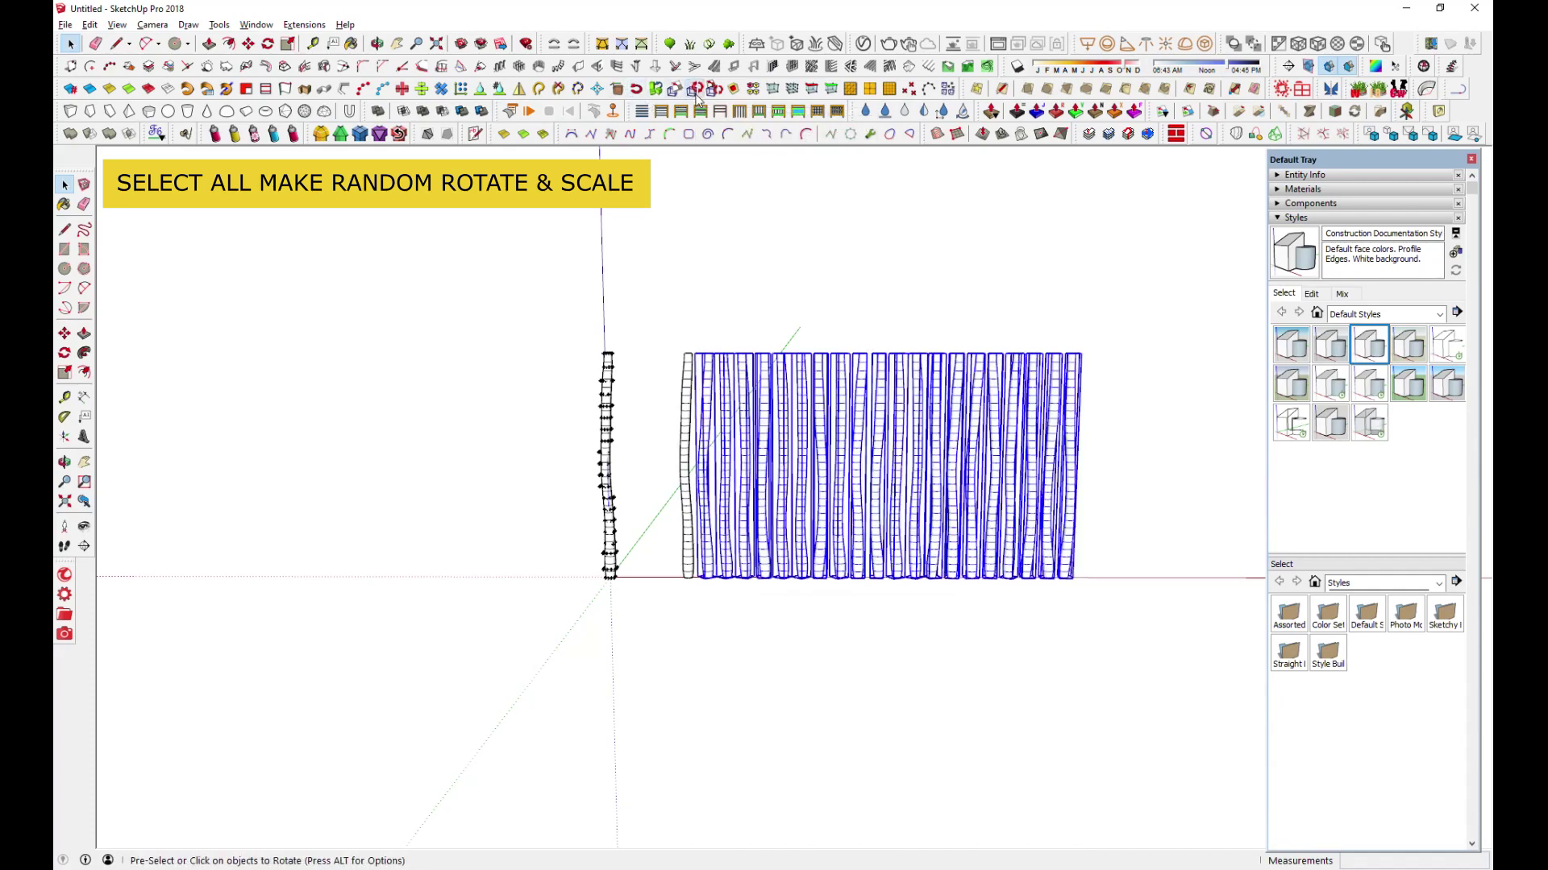
pyautogui.click(960, 310)
# Select the whole row of stem copies, leaving out the original, and randomize their rotation and scale
pyautogui.scroll(2, 985, 500)
pyautogui.moveTo(985, 500); pyautogui.dragTo(972, 450, button='middle')
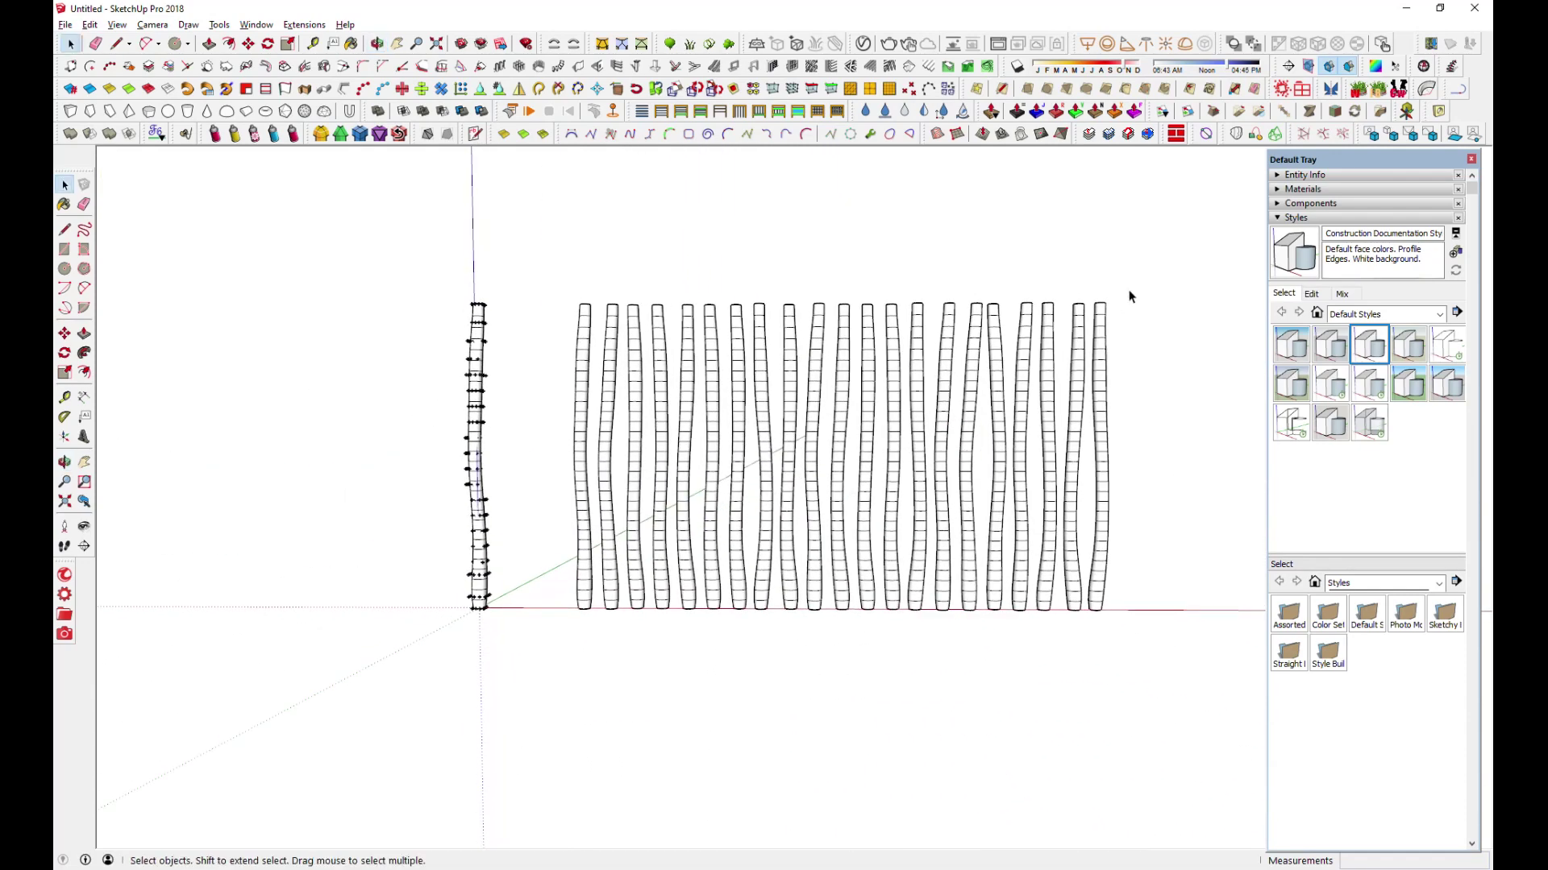
pyautogui.moveTo(568, 630); pyautogui.dragTo(567, 633)
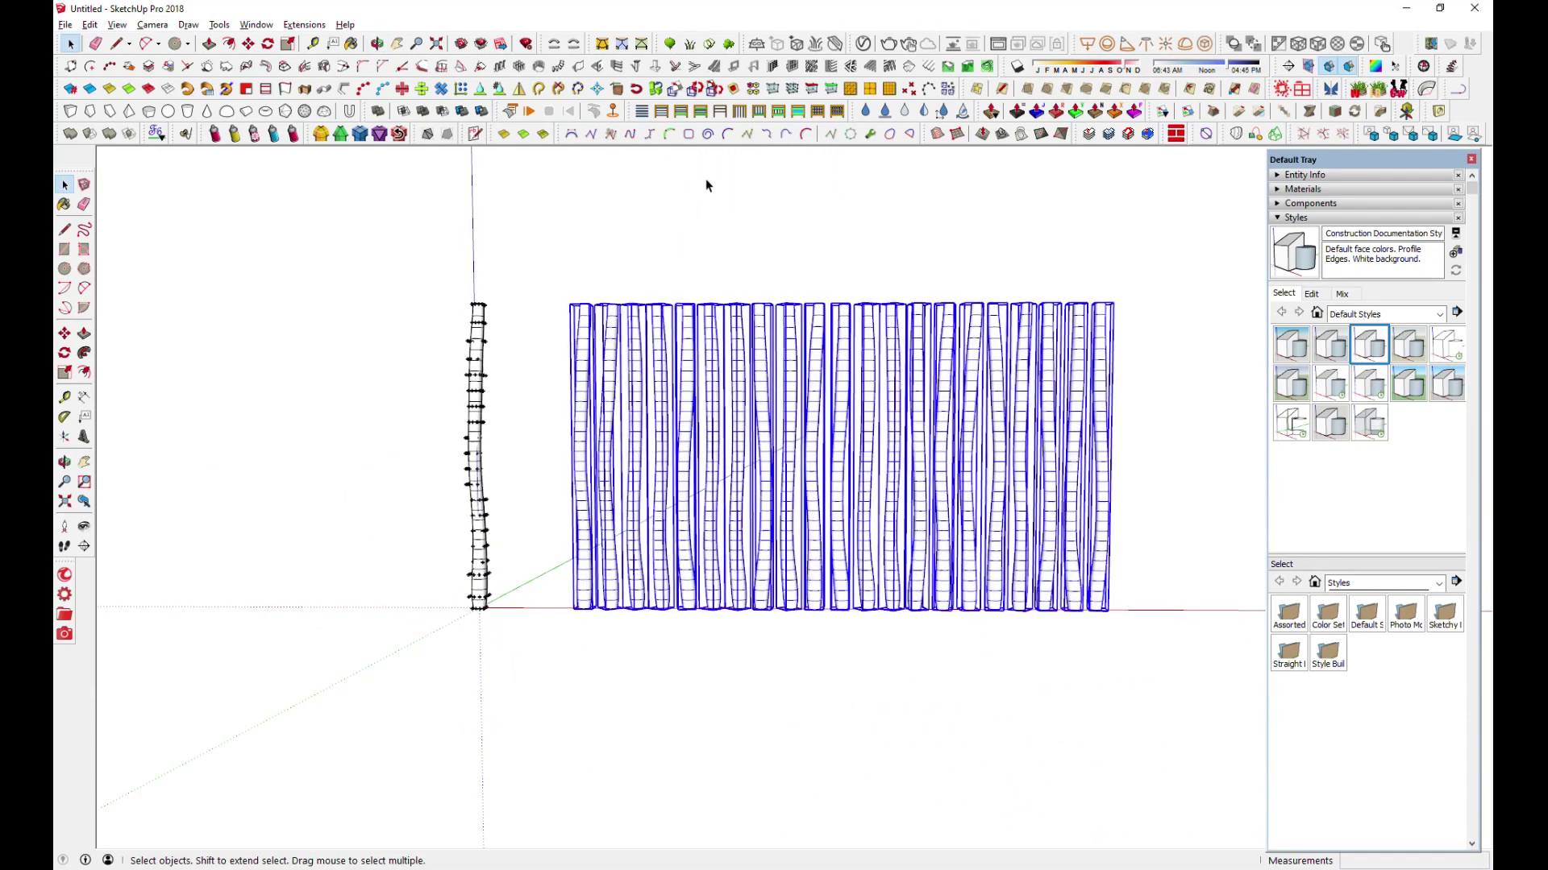
pyautogui.click(714, 94)
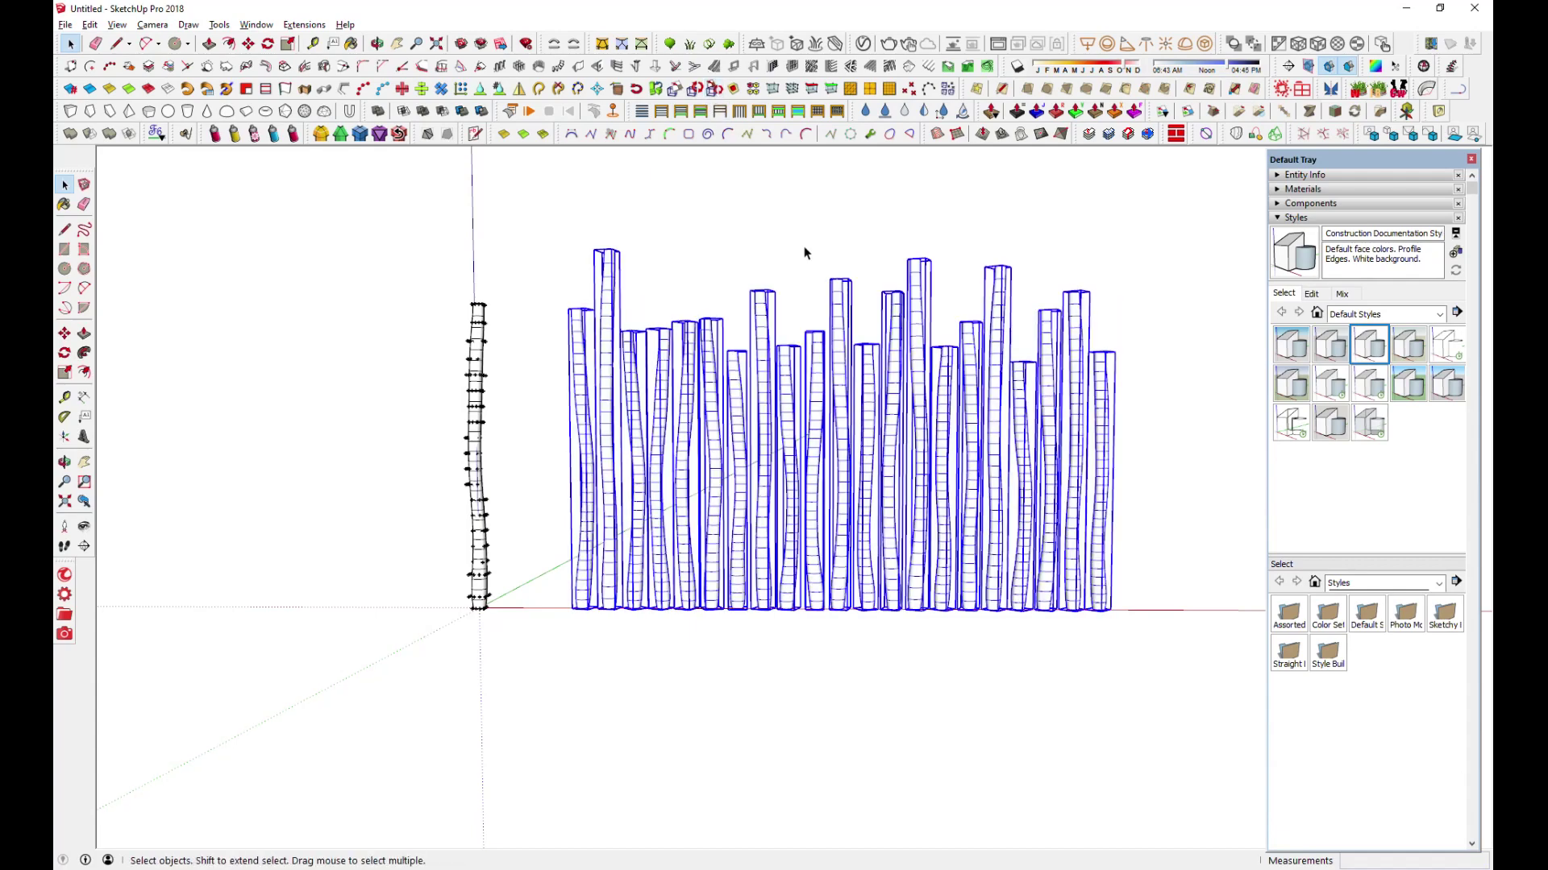
pyautogui.click(804, 245)
pyautogui.moveTo(833, 398); pyautogui.dragTo(822, 548, button='middle')
pyautogui.scroll(-3, 772, 460)
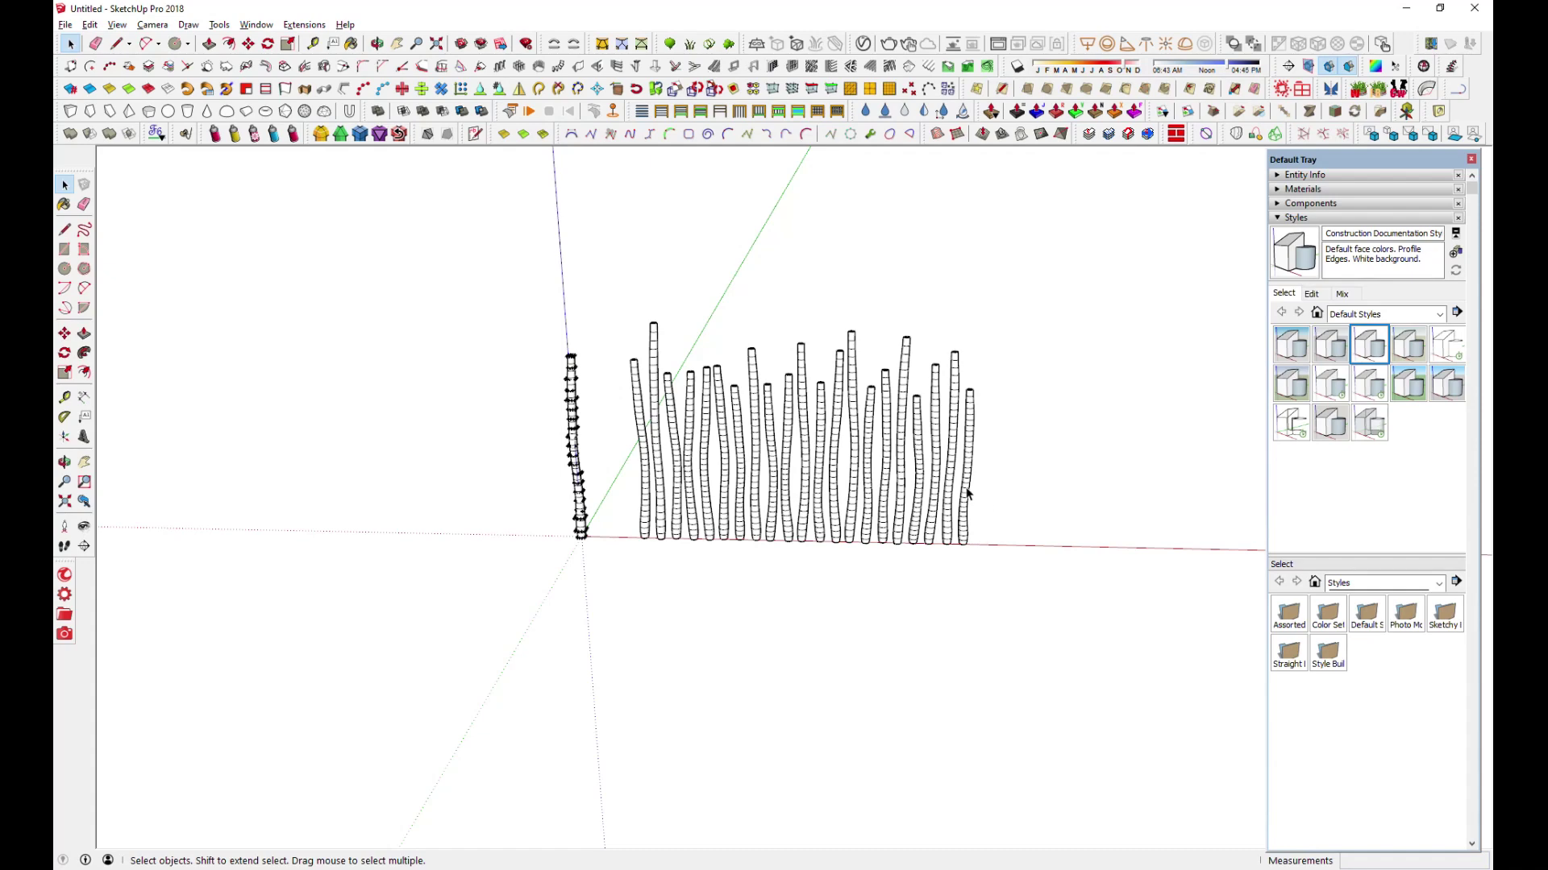
# Copy the last stem of the row a short distance farther along the red axis
pyautogui.click(967, 494)
pyautogui.scroll(-2, 603, 384)
pyautogui.press('m')
pyautogui.scroll(3, 886, 516)
pyautogui.click(831, 503)
pyautogui.press('ctrl')
pyautogui.click(1040, 508)
# Array the separate stem along the red axis with 30 copies spaced about 1 5/8" apart
pyautogui.scroll(3, 1033, 498)
pyautogui.click(1012, 503)
pyautogui.press('ctrl')
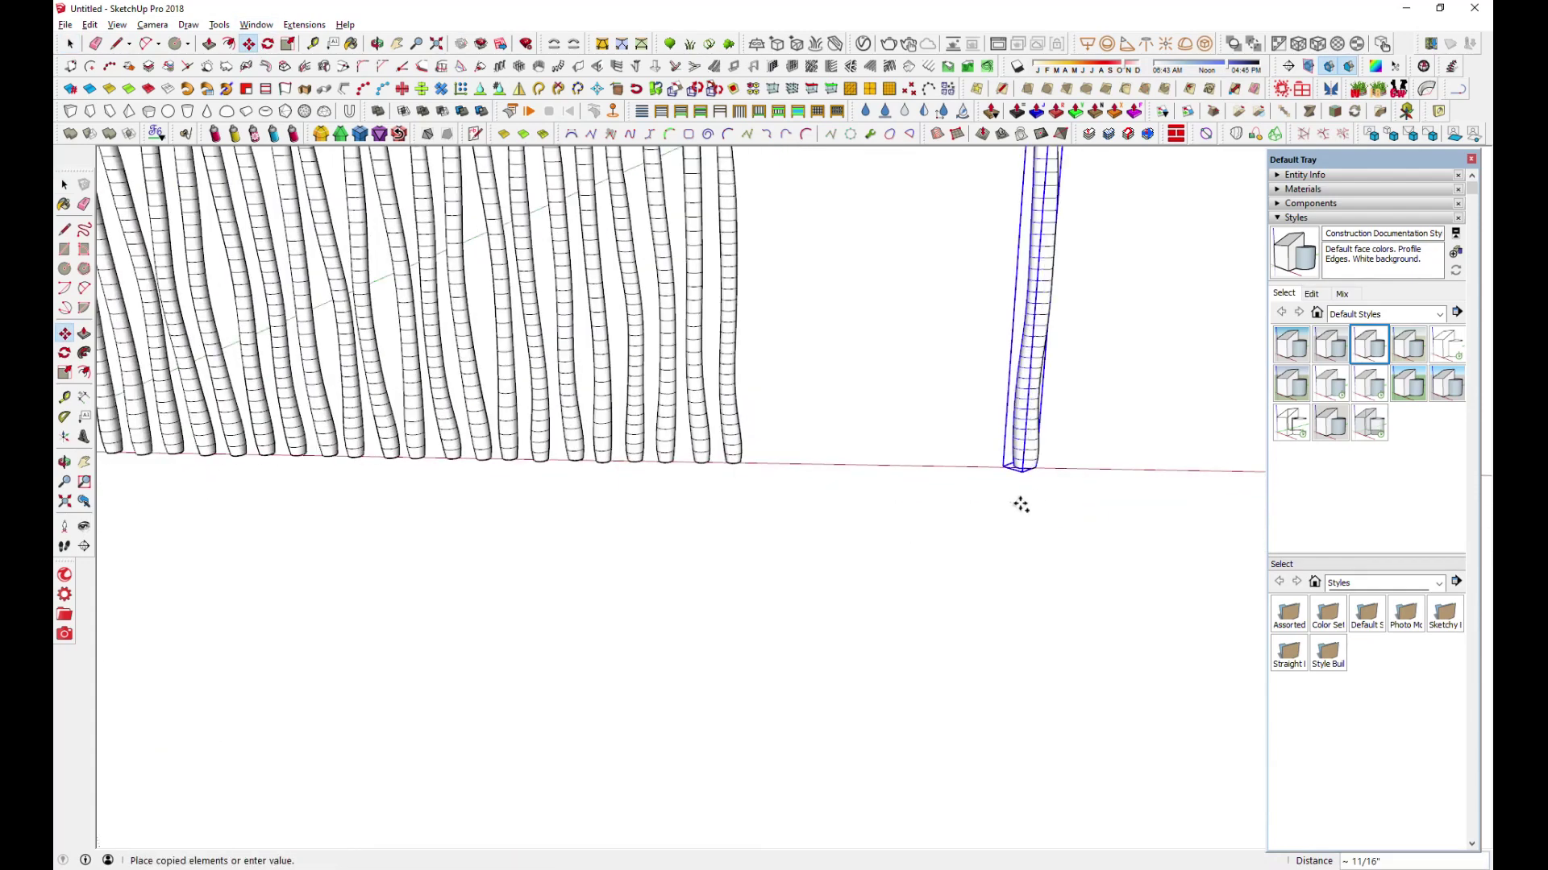
pyautogui.click(1027, 503)
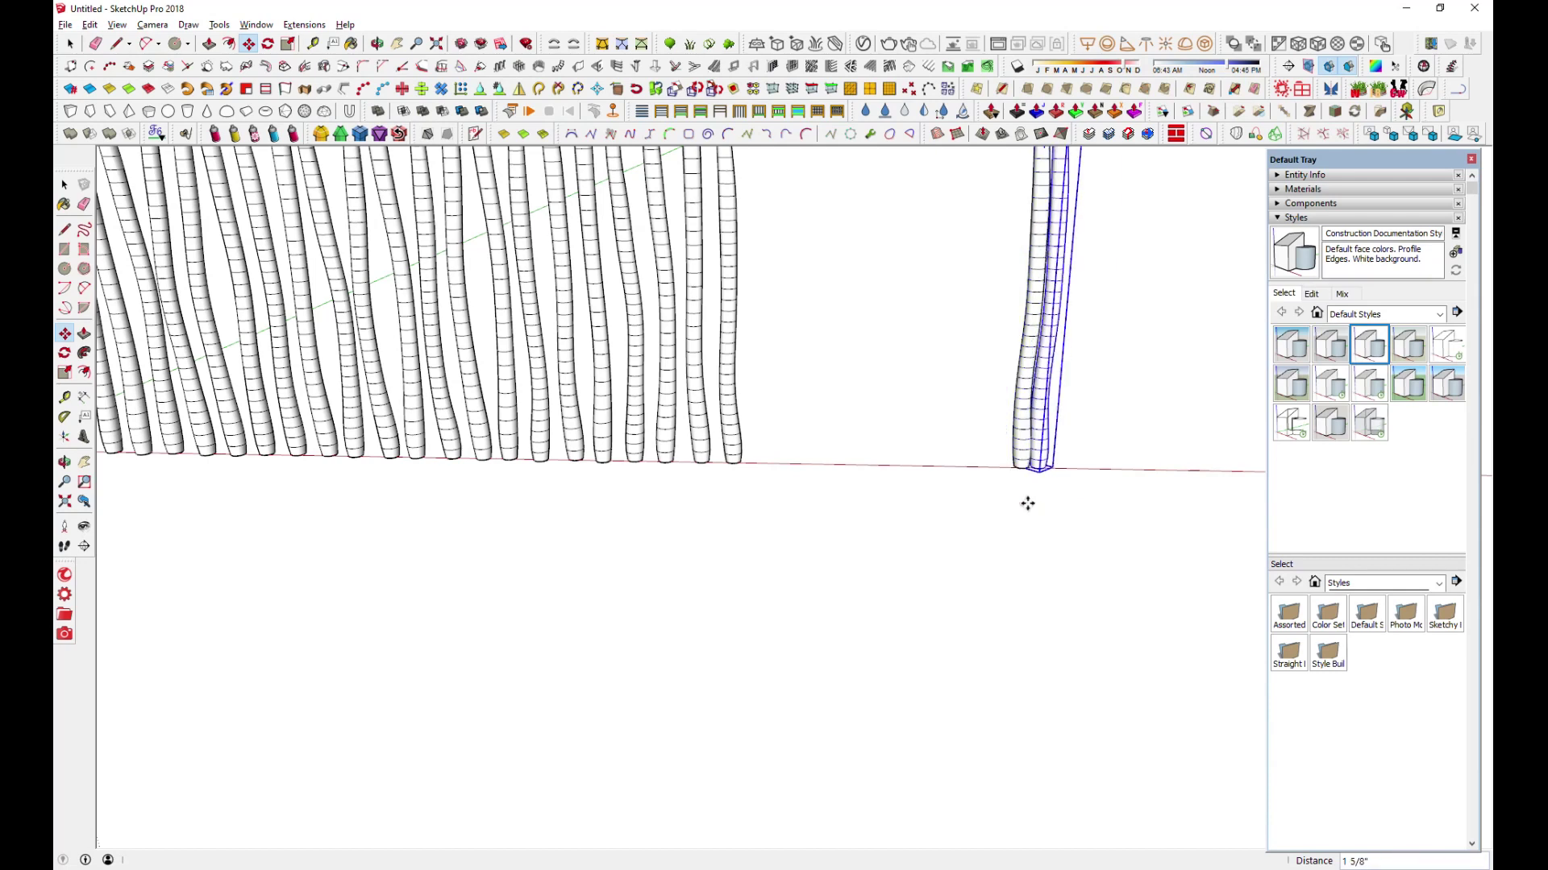
pyautogui.press('Return')
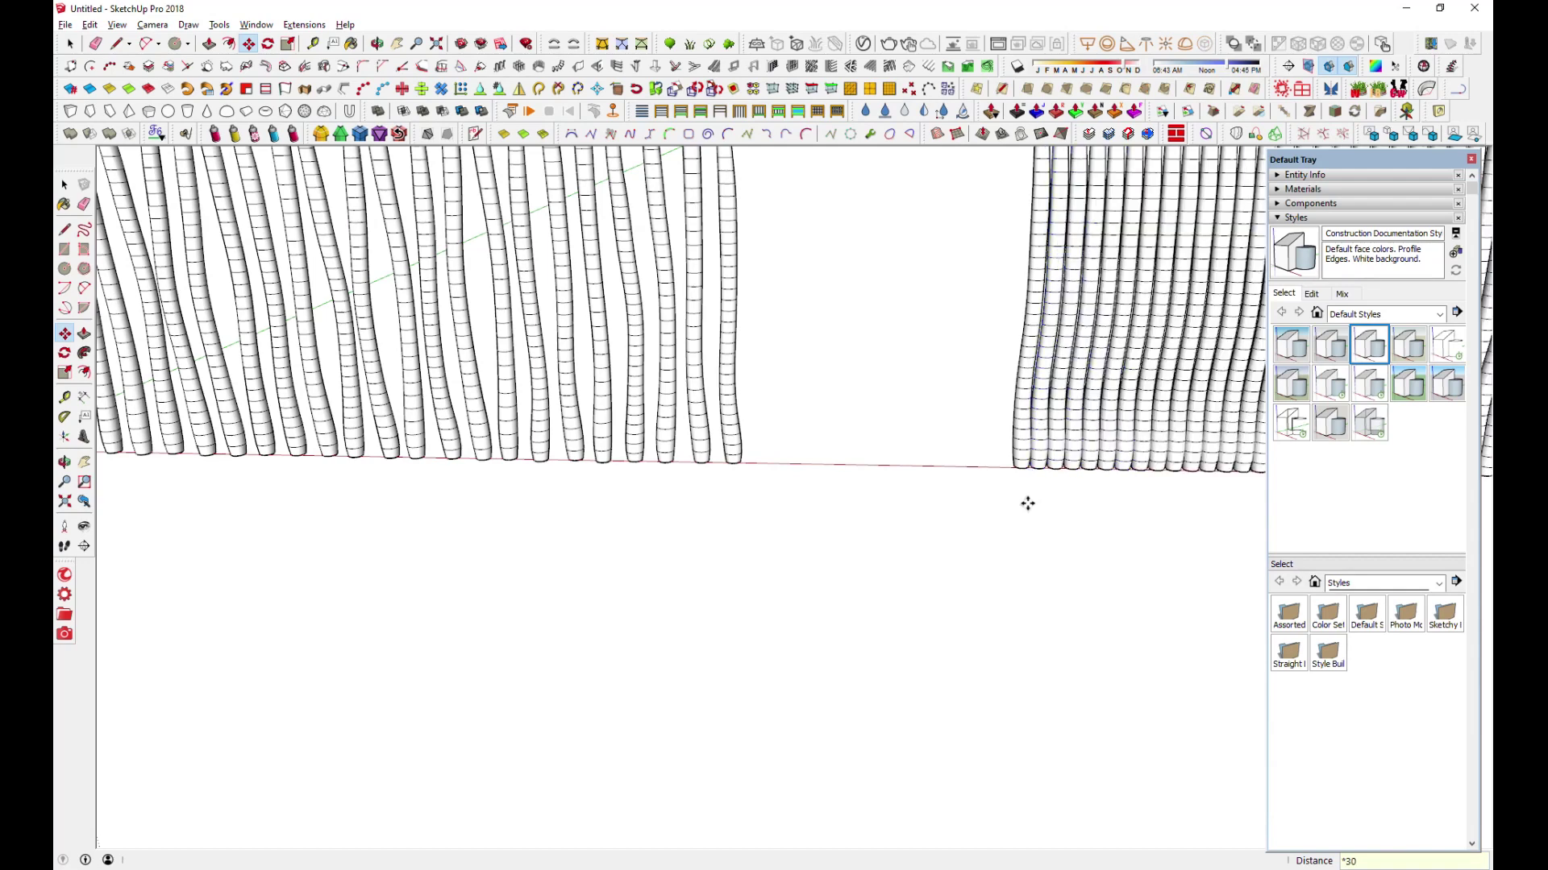
# Select all stems of the dense second row and randomize their rotation and scale
pyautogui.scroll(-5, 1028, 503)
pyautogui.click(71, 45)
pyautogui.moveTo(833, 283); pyautogui.dragTo(1199, 535)
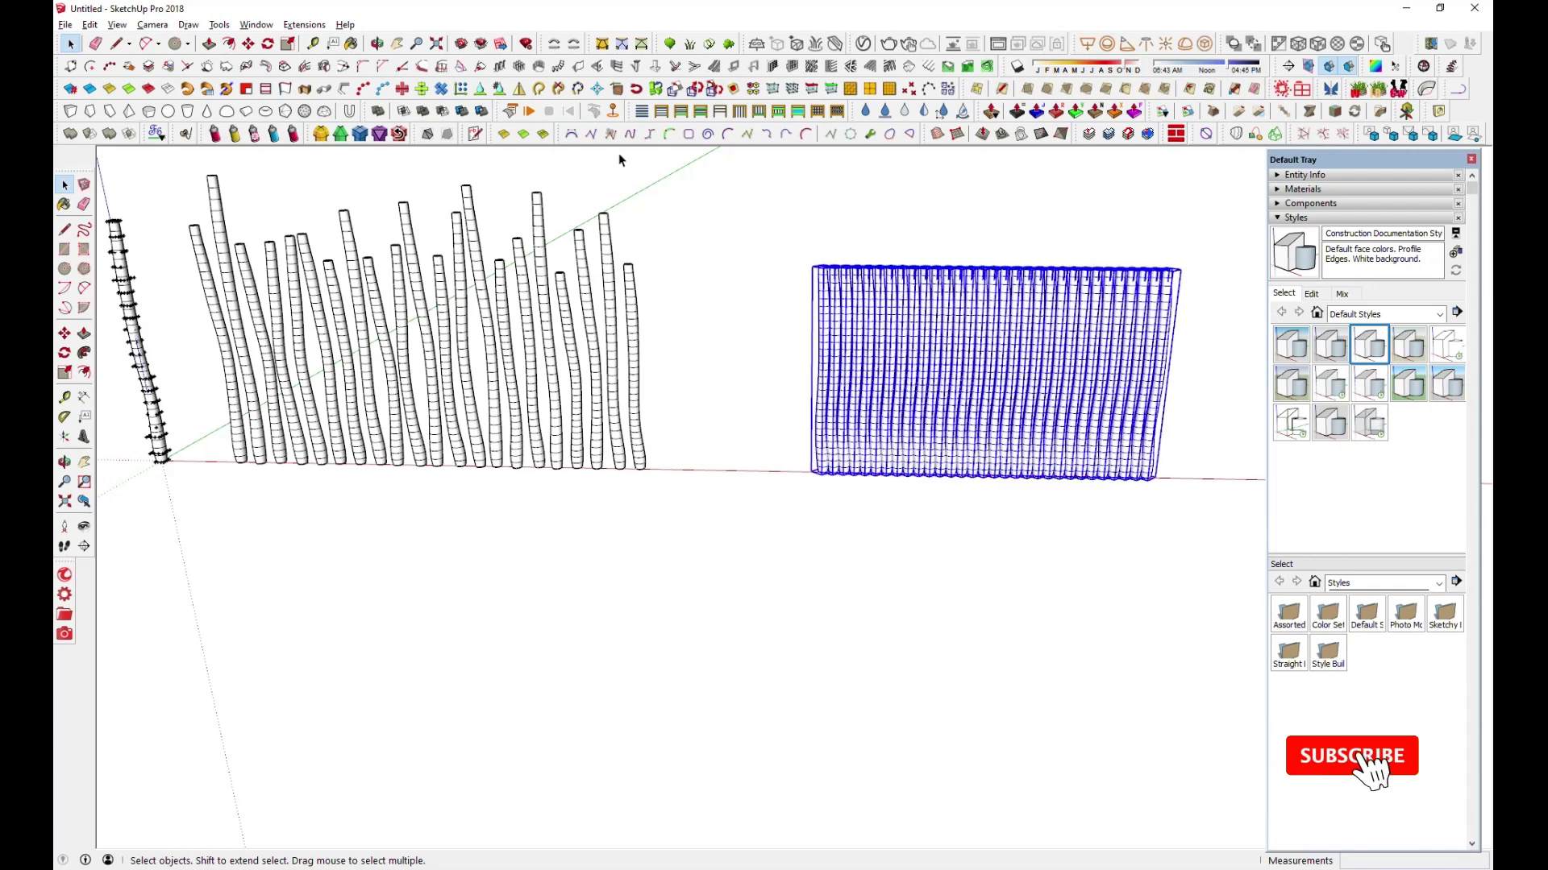
pyautogui.click(713, 89)
pyautogui.click(1034, 220)
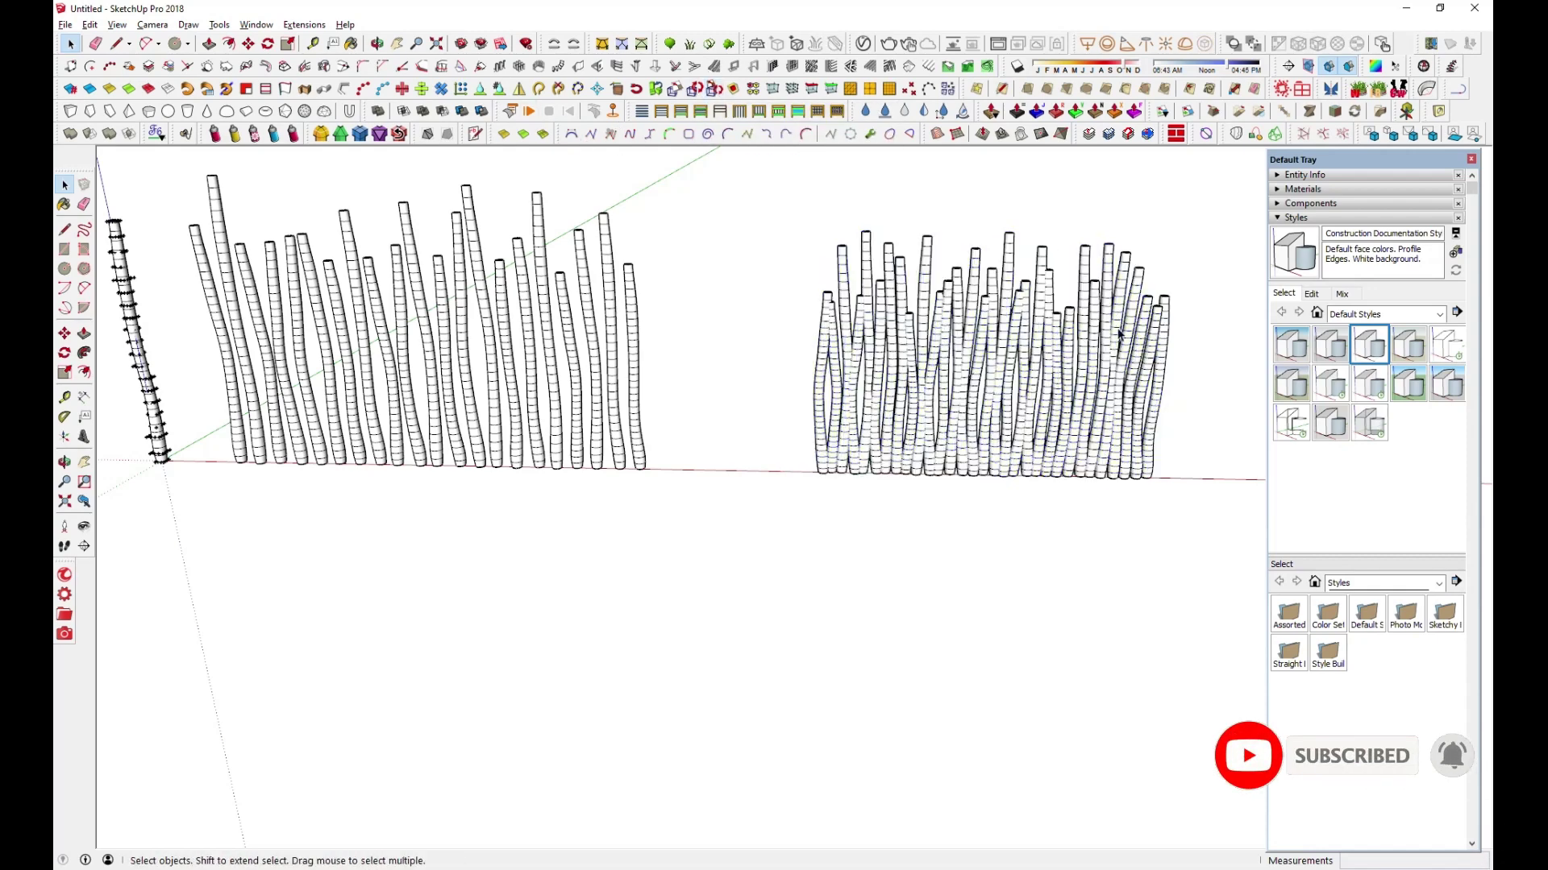
pyautogui.scroll(3, 1138, 368)
pyautogui.moveTo(1139, 369); pyautogui.dragTo(897, 386, button='middle')
pyautogui.scroll(-2, 625, 500)
pyautogui.moveTo(625, 501); pyautogui.dragTo(946, 402, button='middle')
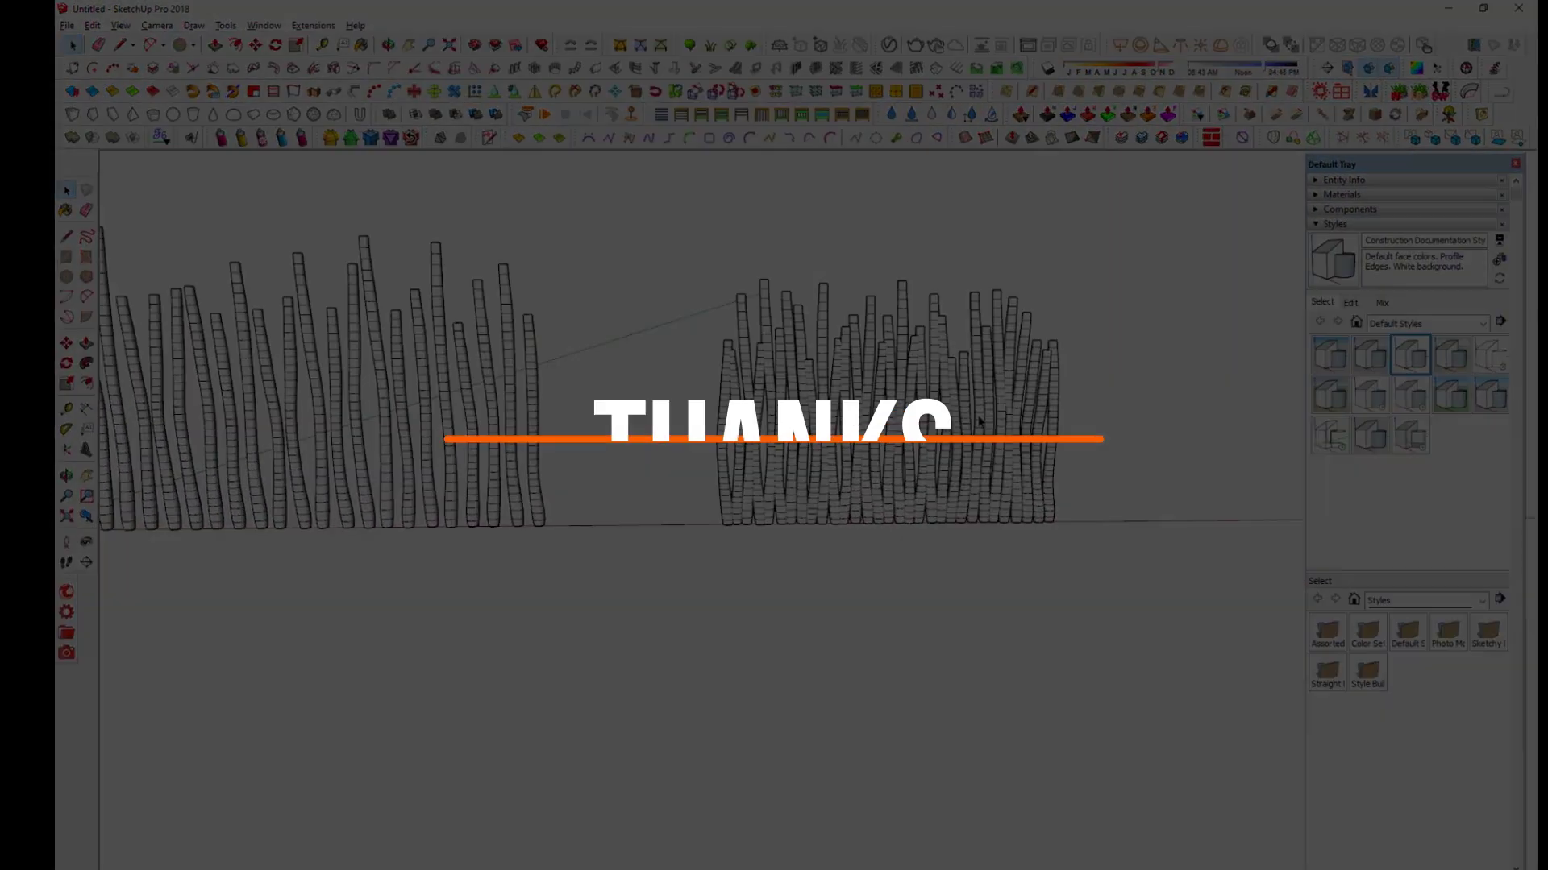